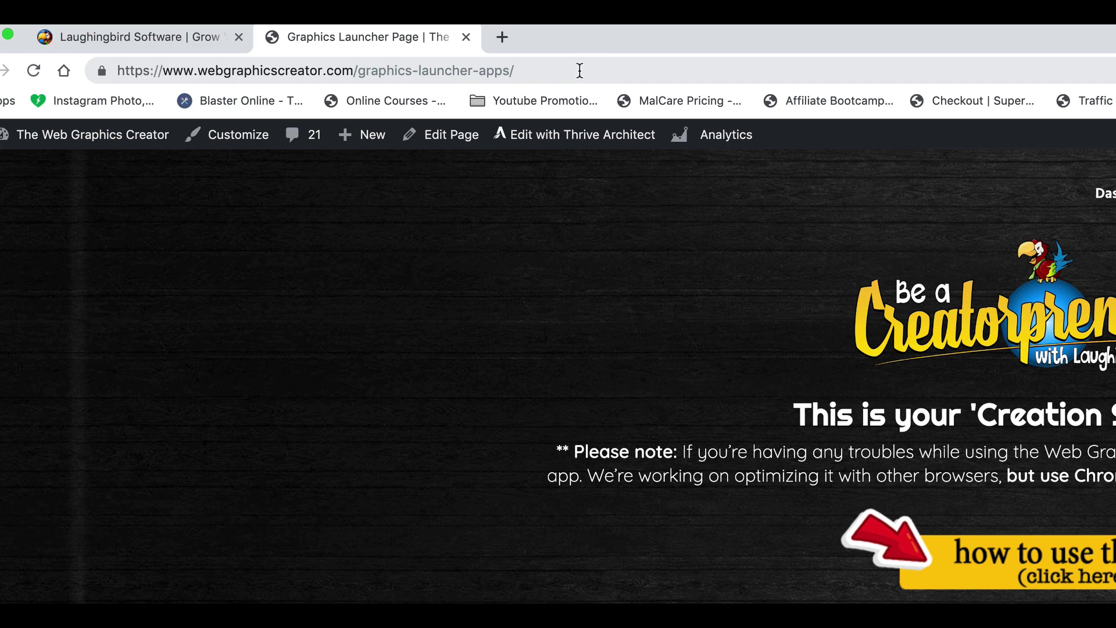
Scroll down the Web Graphics Creator launcher page to reach the Scenery Creator card.
left_click(429, 58)
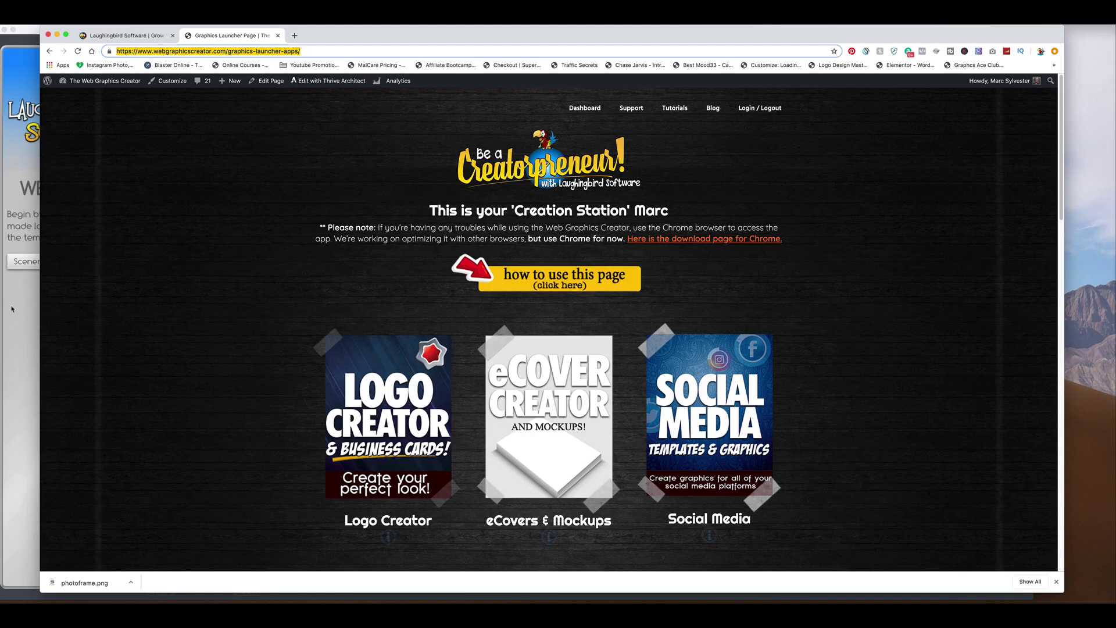
scroll(341, 357, "down", 5)
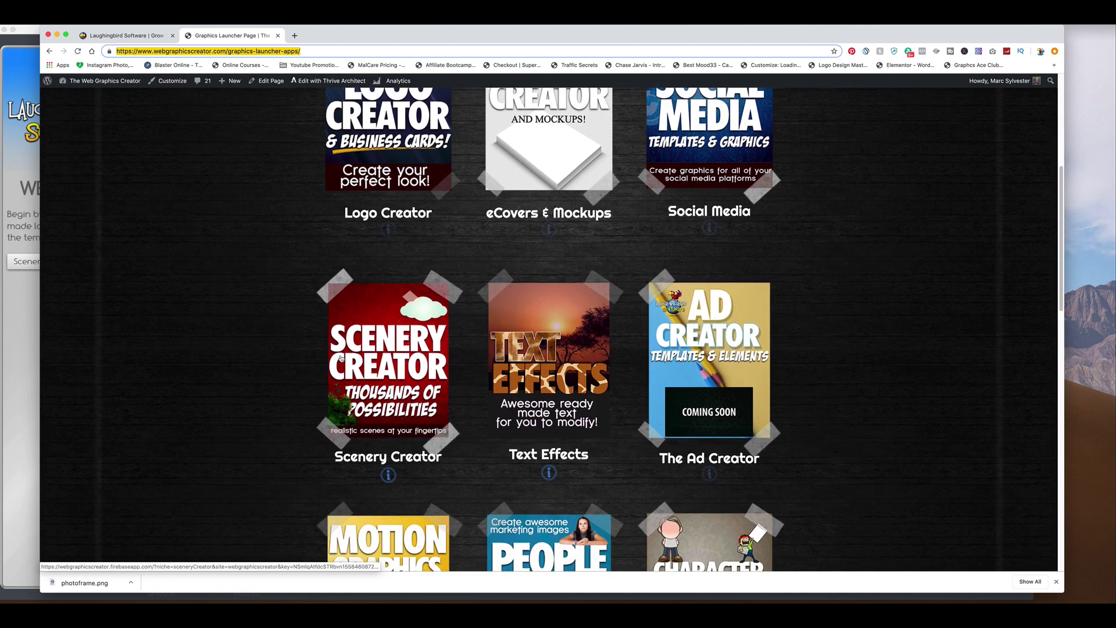
scroll(341, 357, "down", 1)
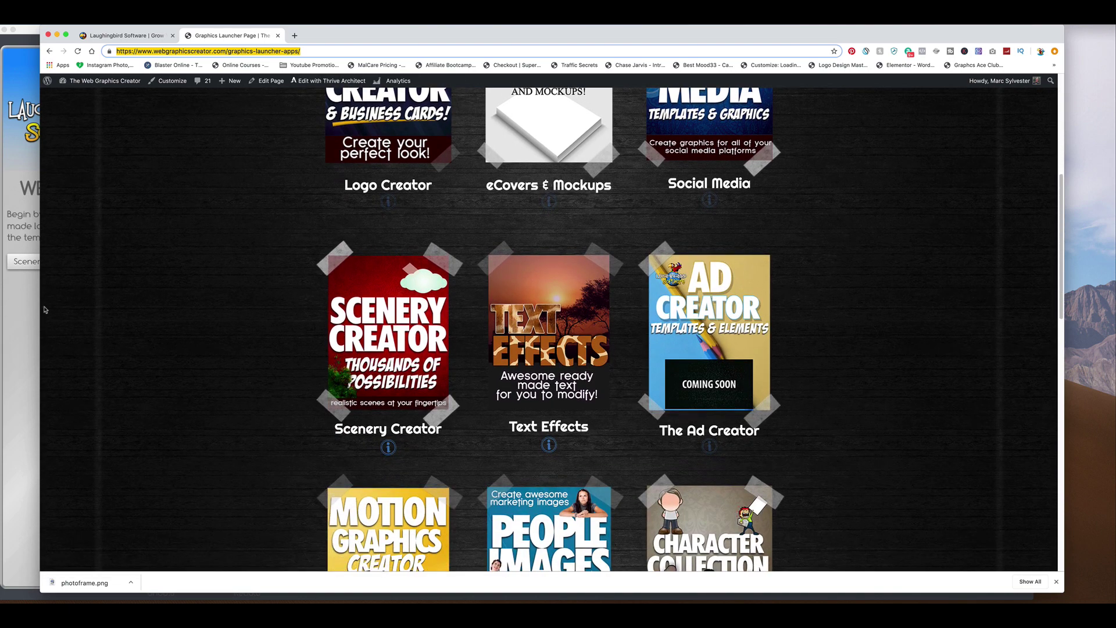
left_click(17, 314)
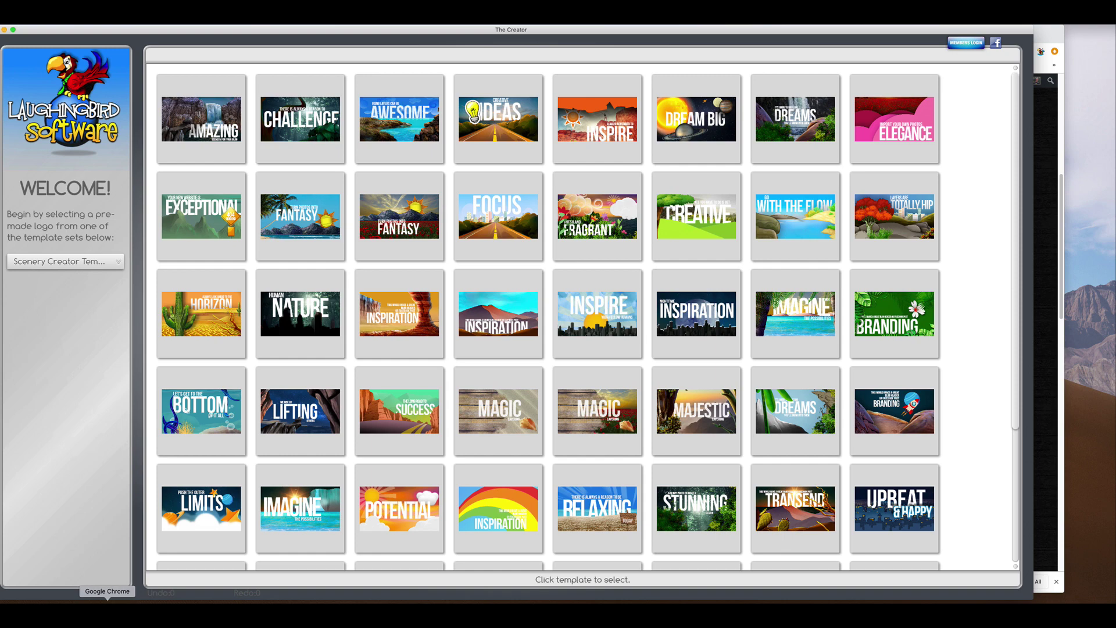
left_click(108, 604)
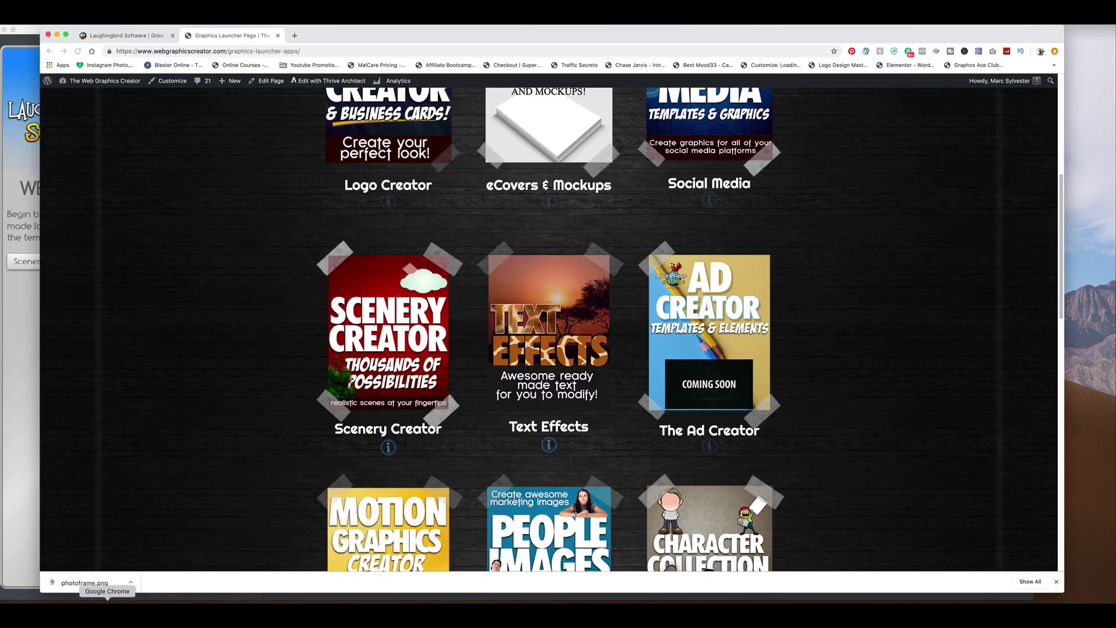
Launch Scenery Creator, minimize the Hawaii photo preview and scroll to the template grid.
left_click(399, 337)
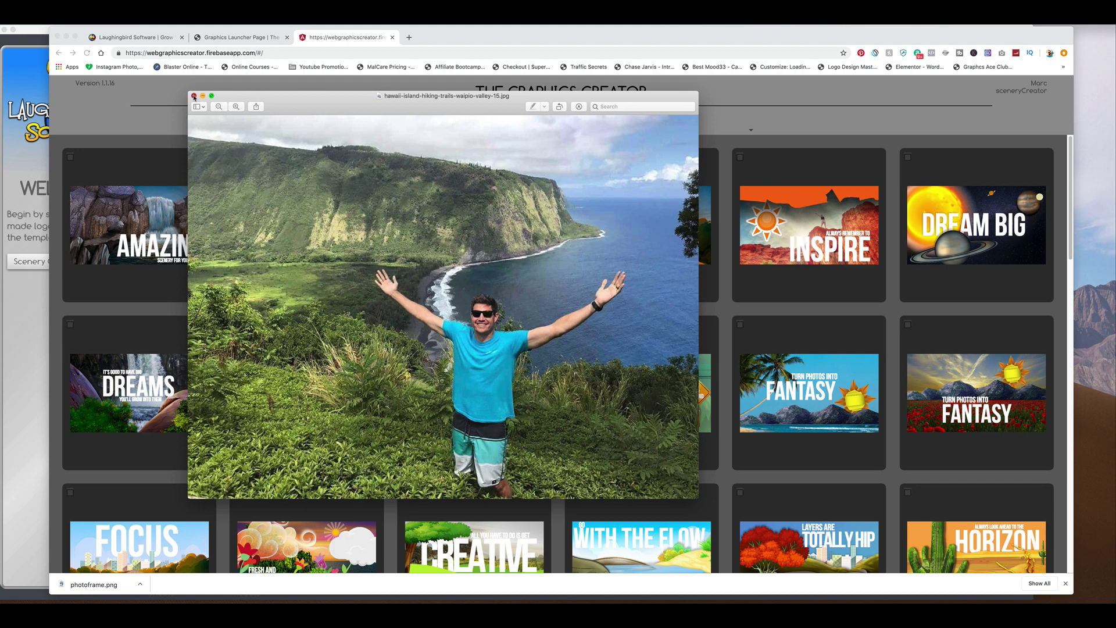
key("super+m")
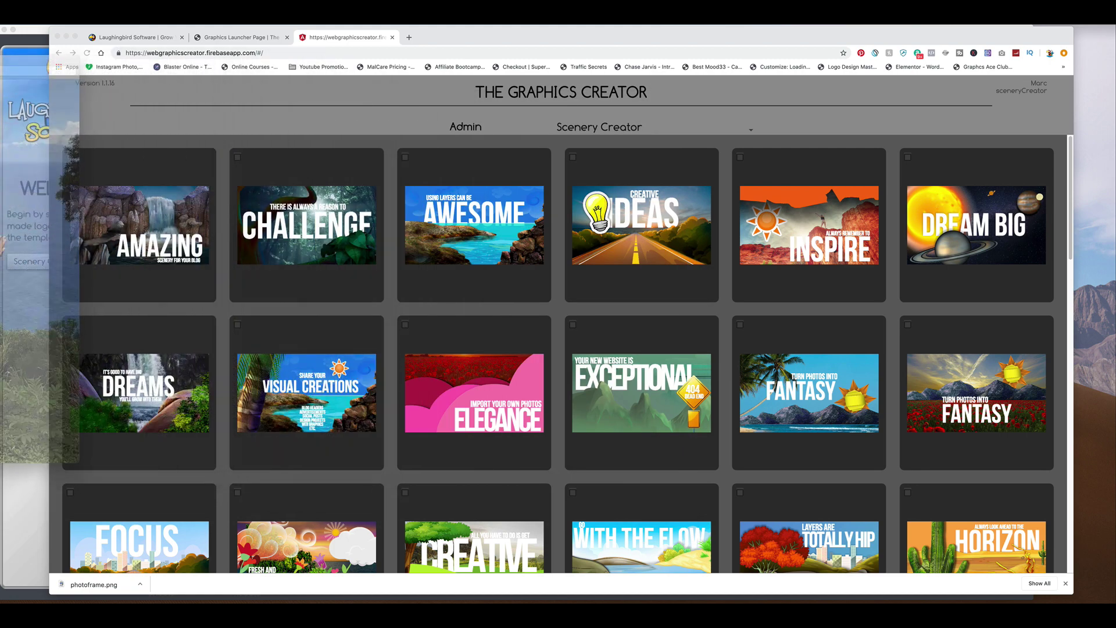
scroll(460, 297, "down", 3)
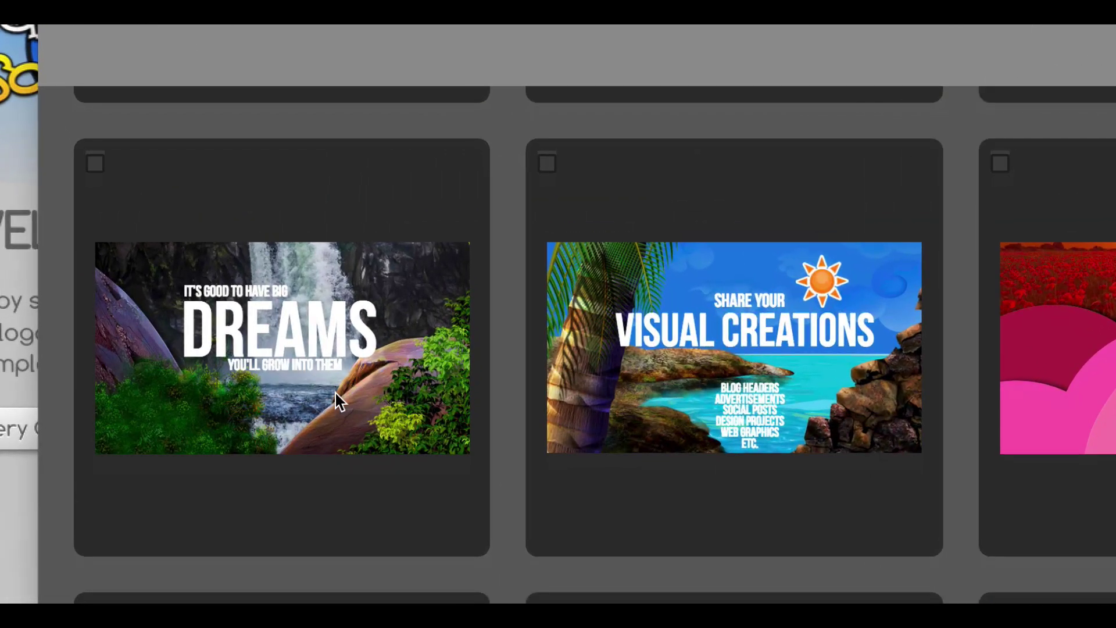
Open the DREAMS template and delete its waterfall background image.
left_click(336, 392)
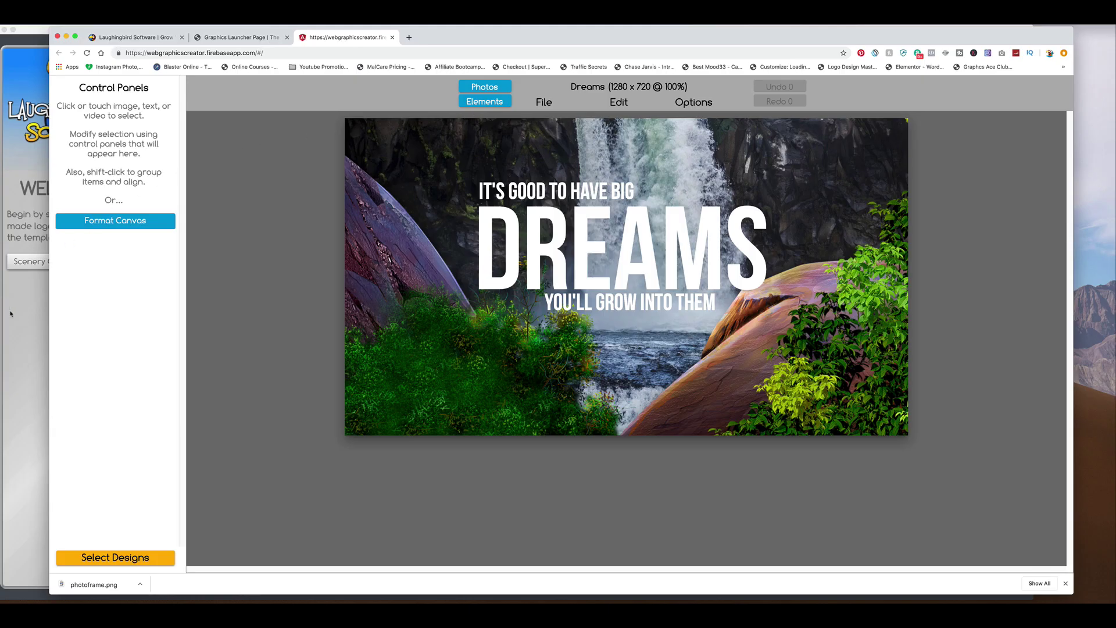
key("super+Tab")
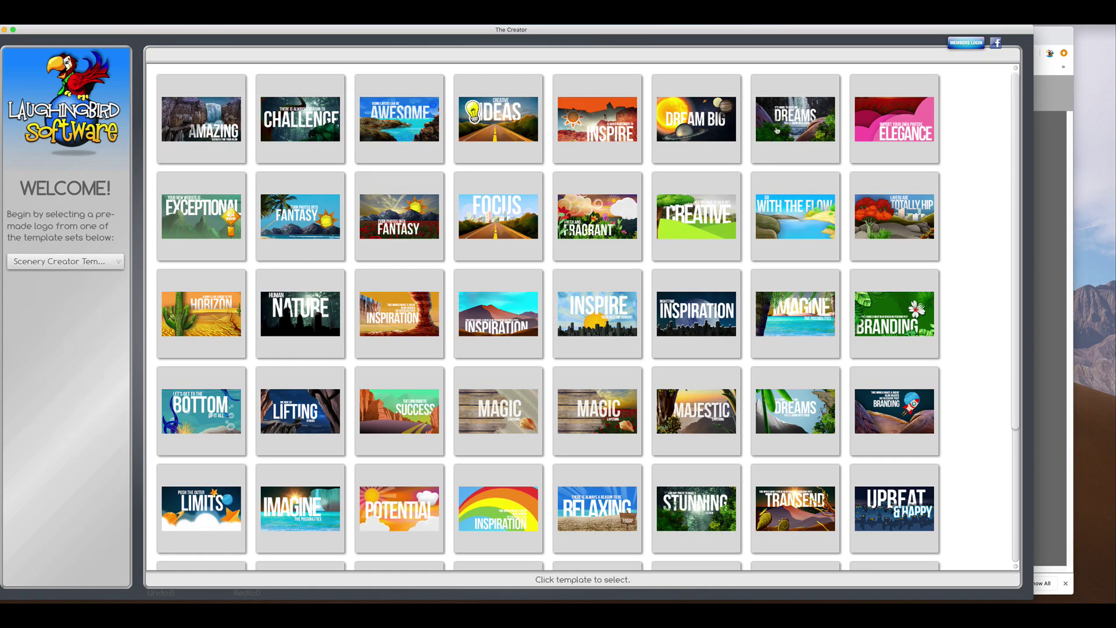
scroll(795, 125, "down", 3)
scroll(795, 125, "up", 3)
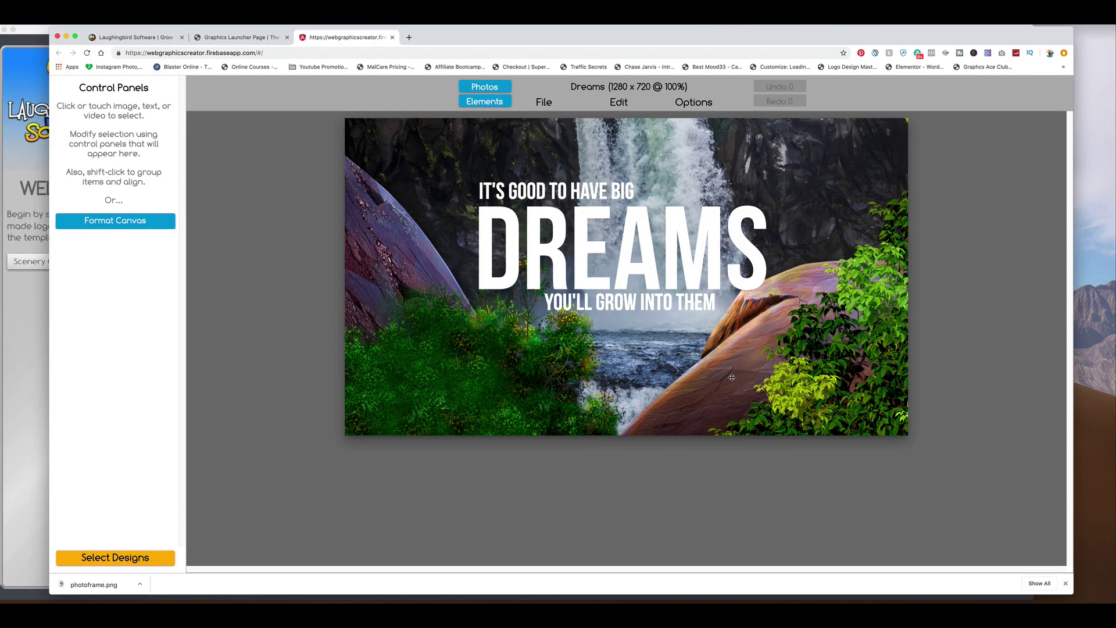
left_click(738, 376)
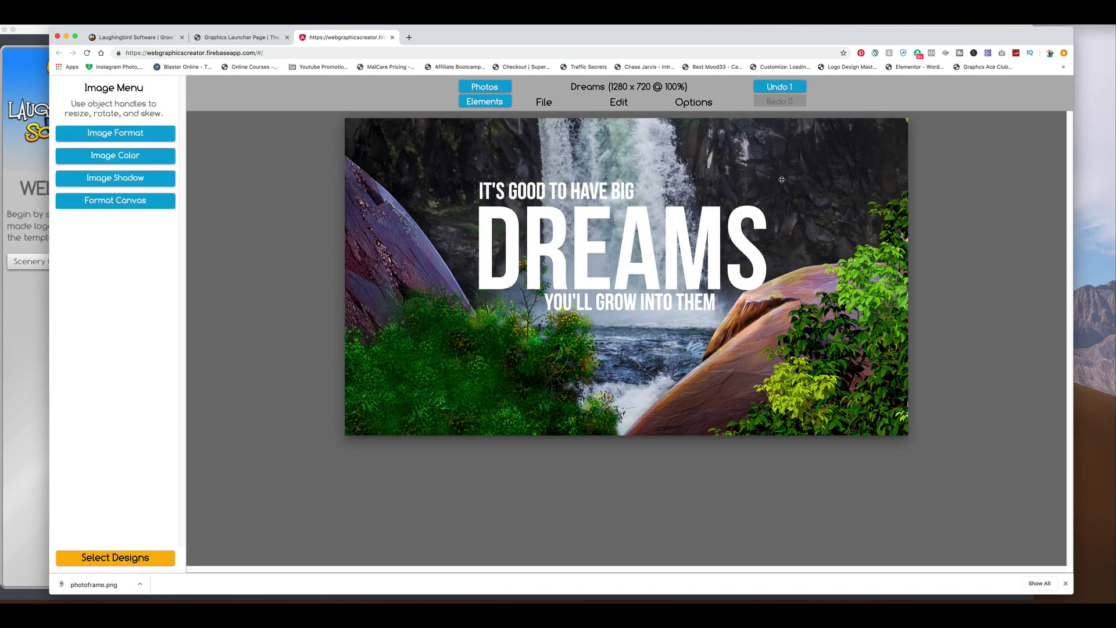
left_click(749, 176)
key("Delete")
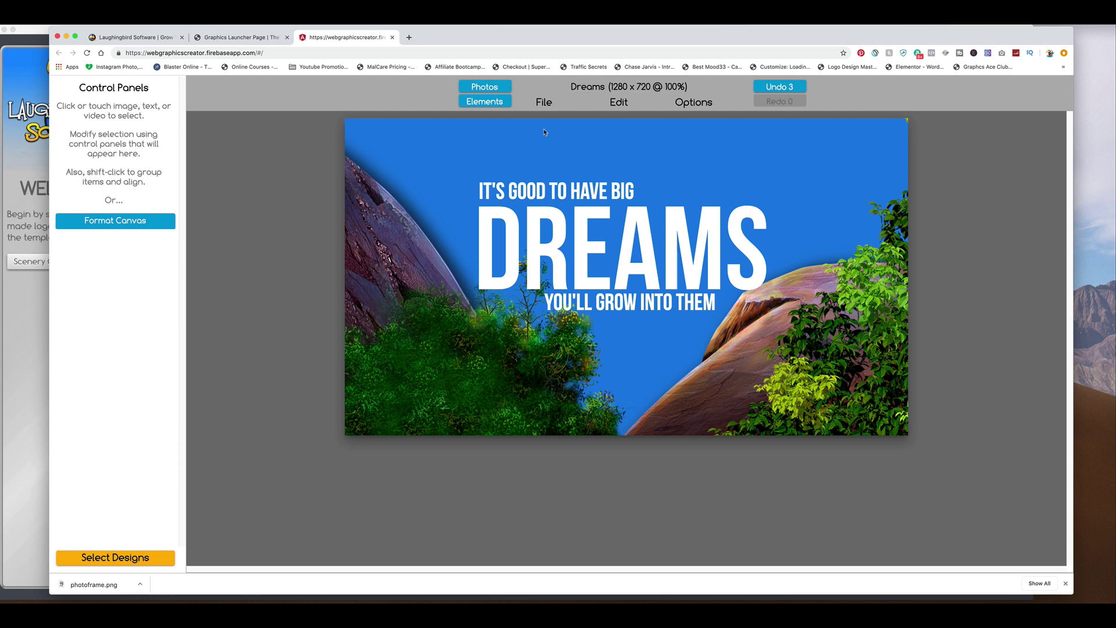
Import the Hawaii hiking photo and stretch it to fill the canvas.
left_click(535, 106)
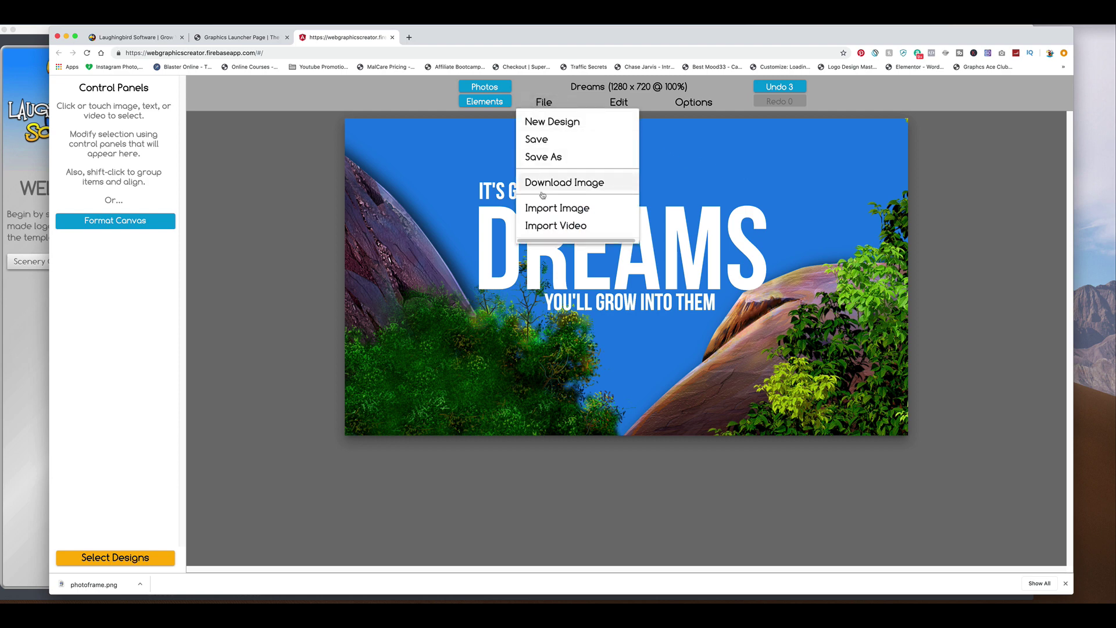
left_click(545, 209)
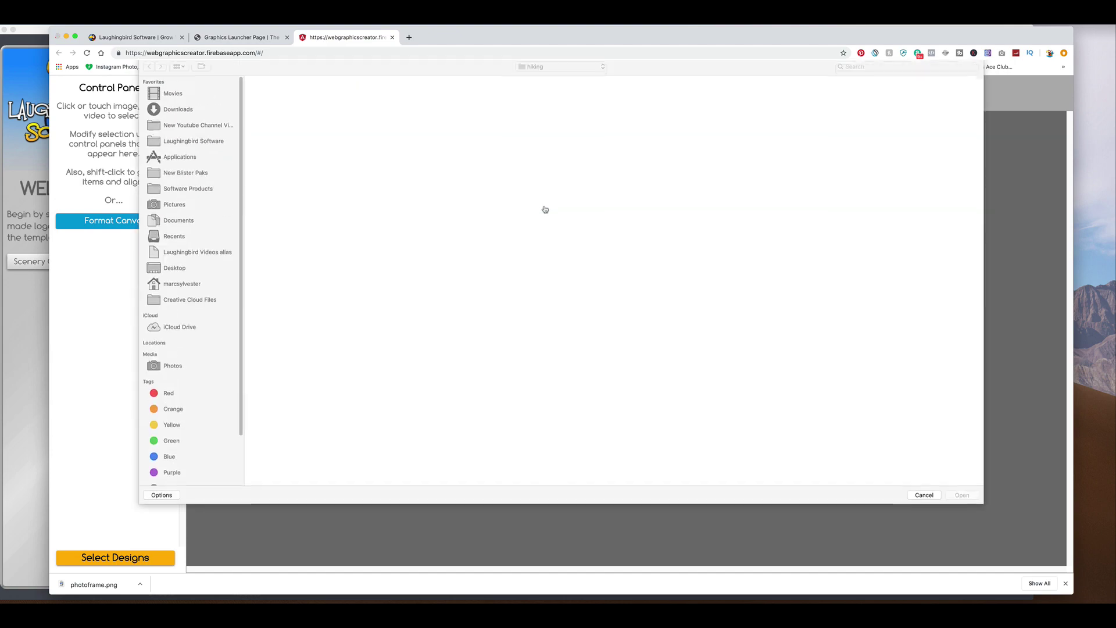
double_click(370, 102)
left_click_drag(553, 275, 436, 215)
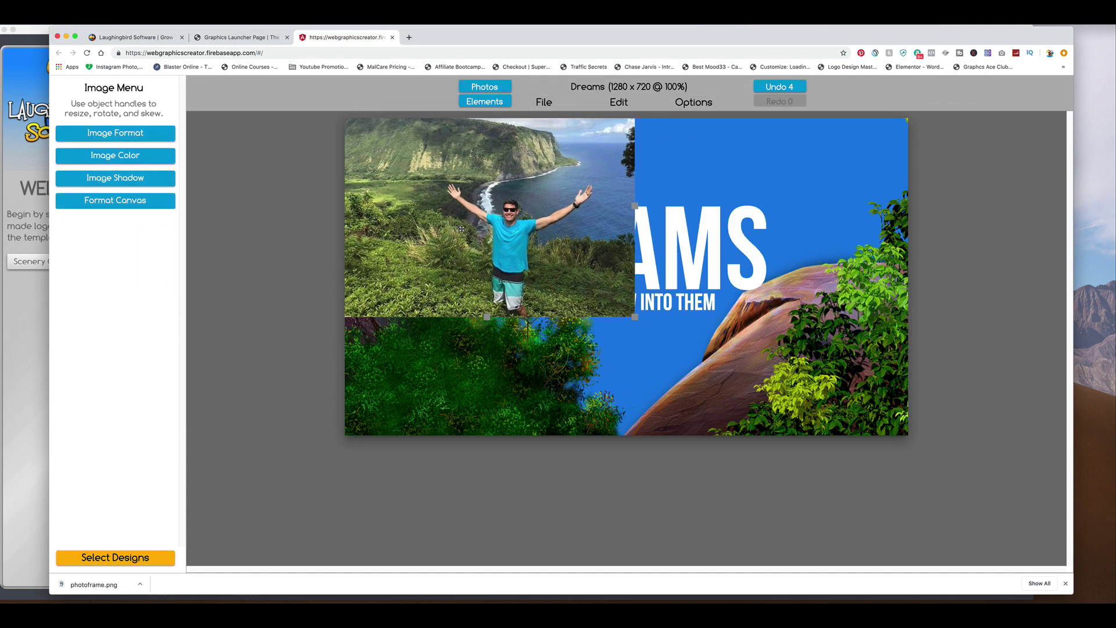
left_click_drag(636, 317, 1040, 428)
left_click_drag(723, 343, 725, 305)
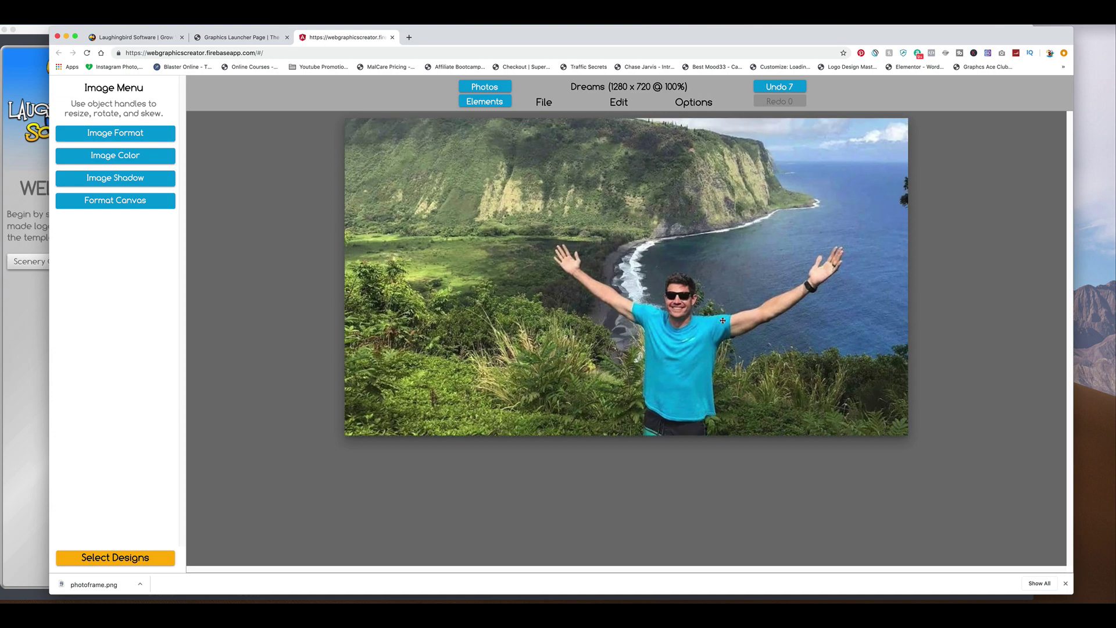
Send the hiking photo behind the rocks, plants and text, nudging it into place.
left_click(693, 102)
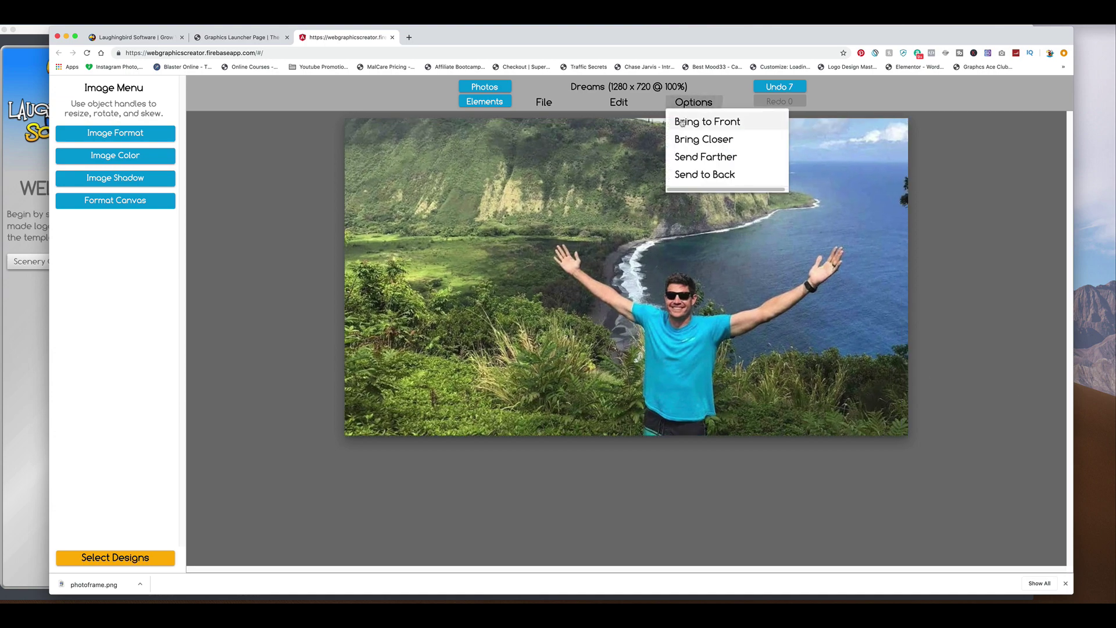
left_click(680, 171)
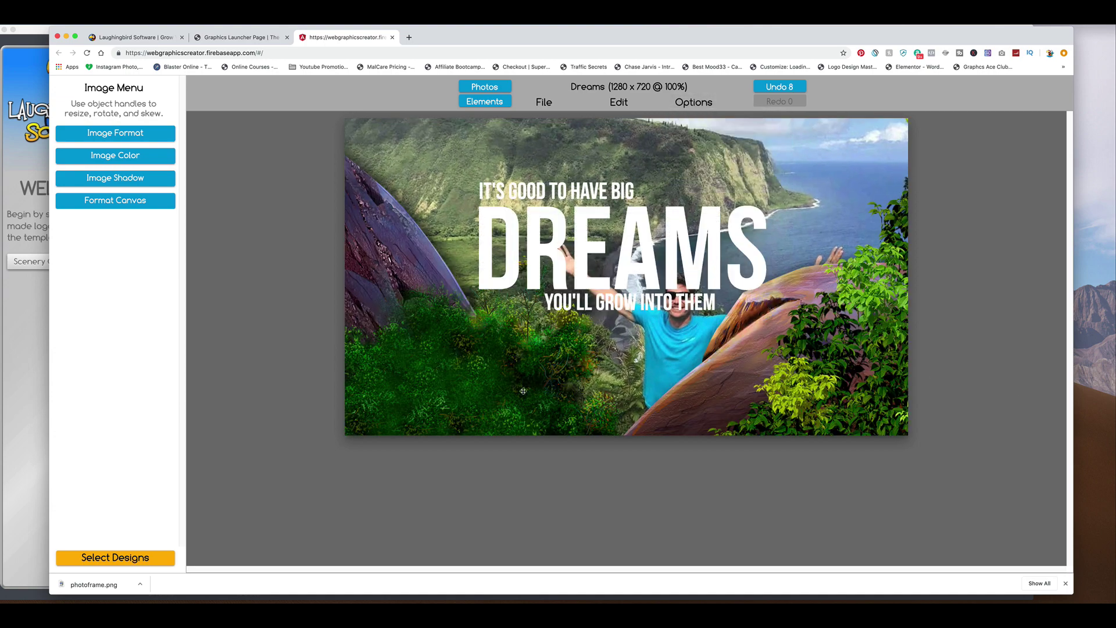
left_click_drag(408, 268, 410, 272)
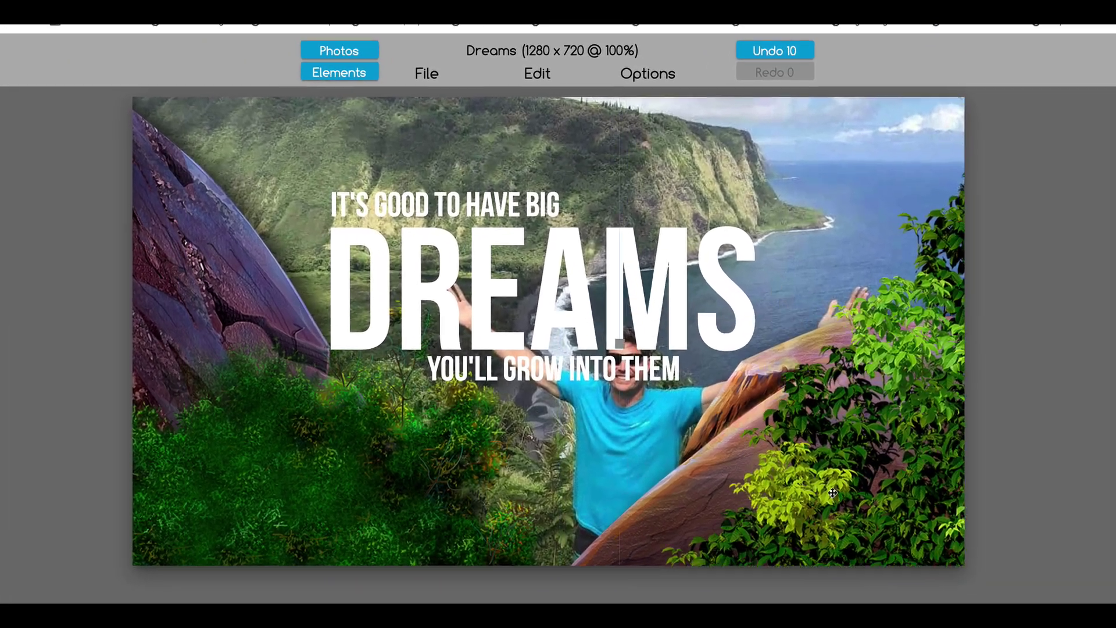
Move IT'S GOOD TO HAVE BIG to the top-left and the DREAMS text up and left.
left_click(850, 453)
left_click_drag(864, 521, 862, 518)
left_click_drag(439, 206, 293, 128)
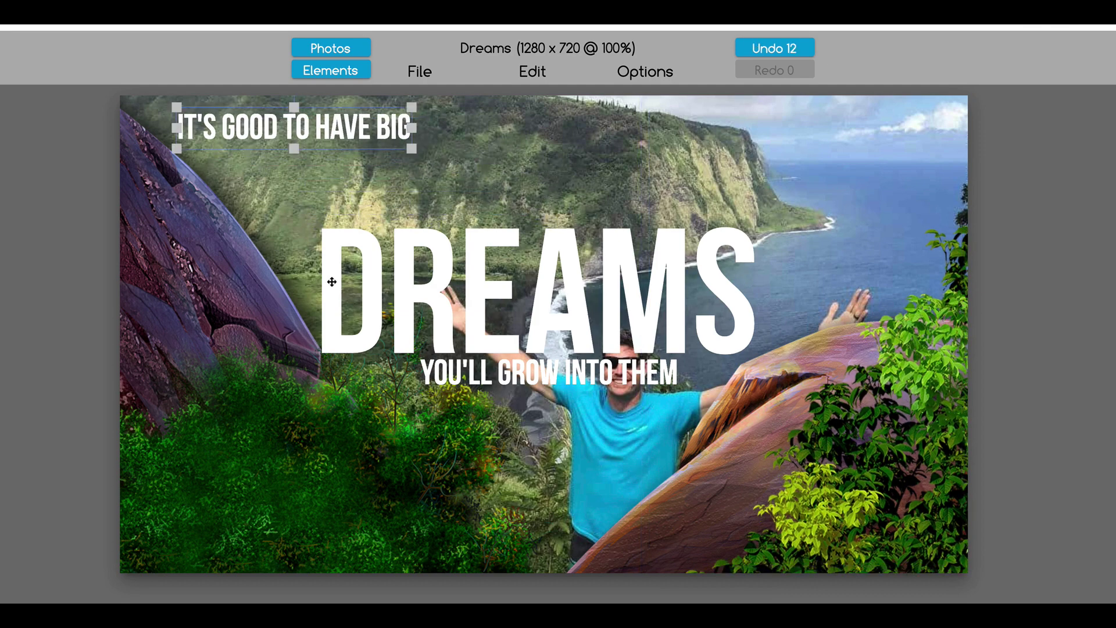
left_click_drag(324, 274, 255, 212)
Retype the text lines as 'WISH YOU' and 'WERE HERE!' and align them.
double_click(266, 228)
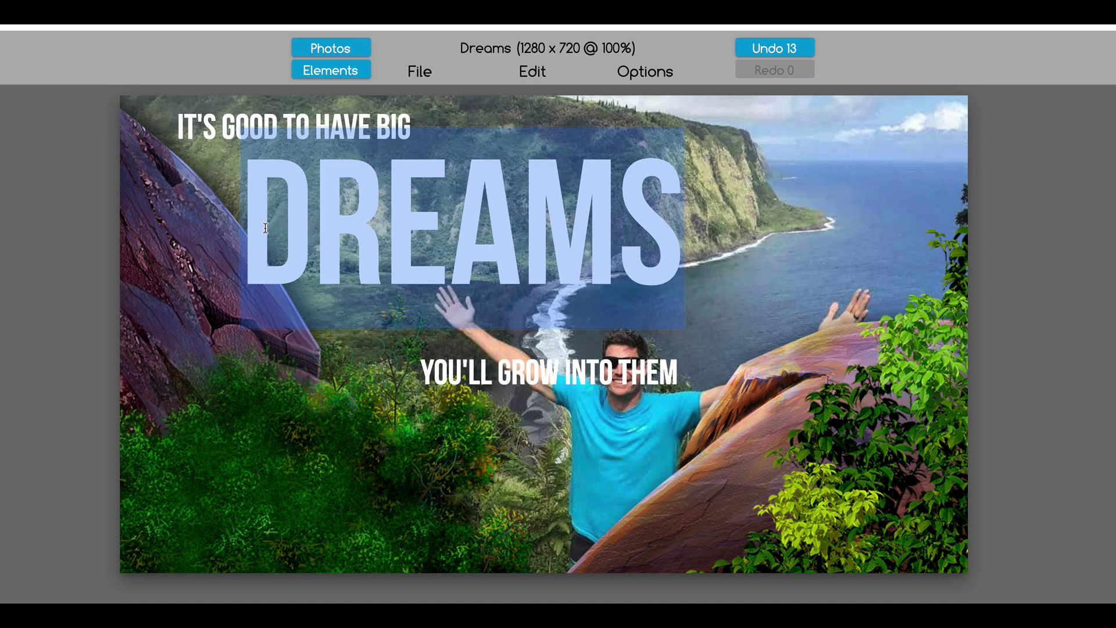
type("WISH YOU")
double_click(549, 372)
type("WERE HERE!")
left_click_drag(553, 387, 422, 346)
left_click_drag(750, 486, 726, 485)
Delete the right-hand rock and reposition the background photo.
key("Delete")
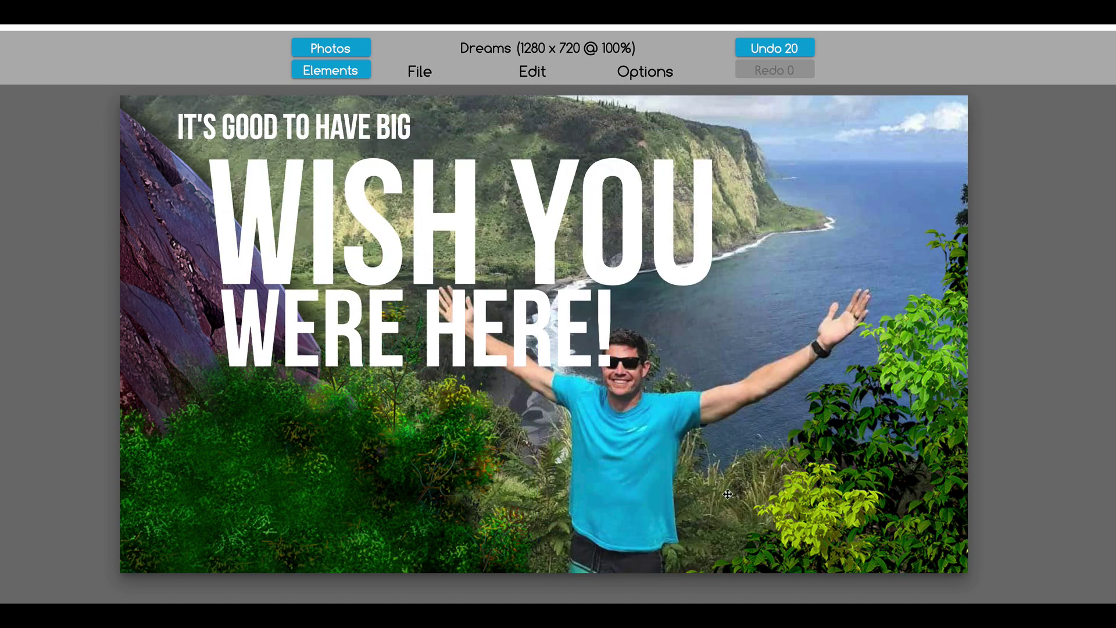
left_click_drag(641, 488, 709, 491)
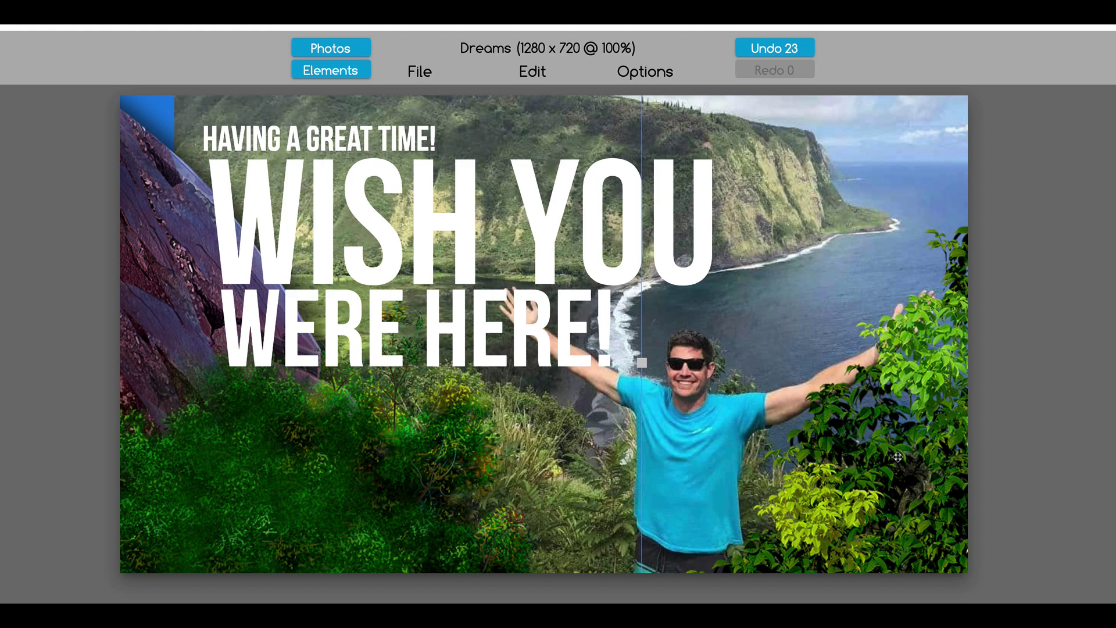
left_click_drag(925, 389, 784, 442)
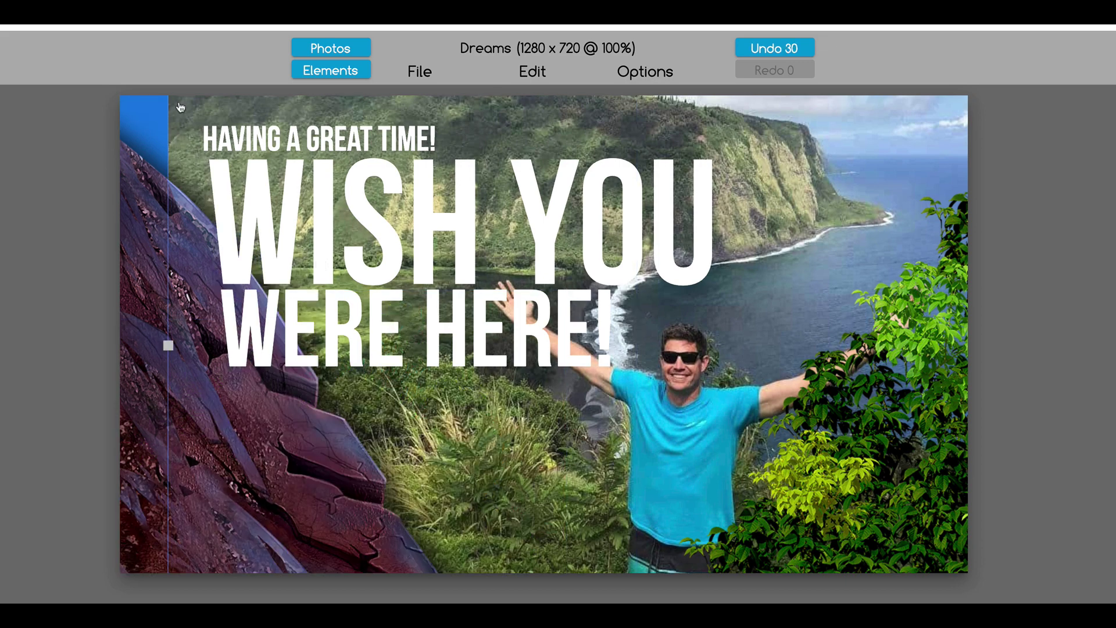
left_click_drag(181, 107, 202, 194)
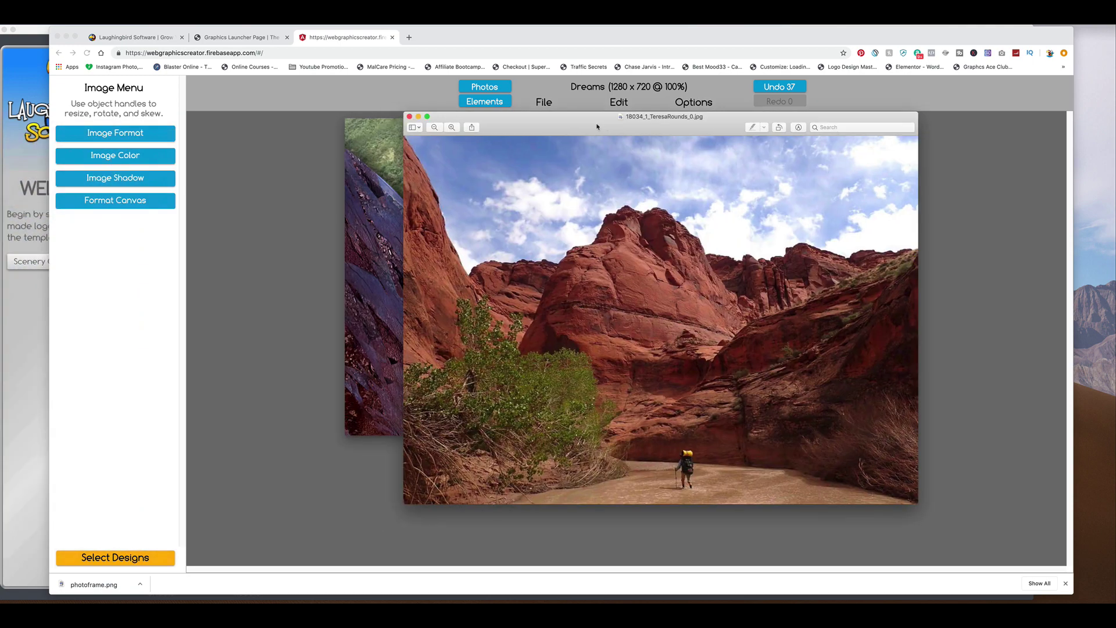
Import the canyon photo and send it behind the postcard design.
left_click_drag(595, 127, 521, 94)
left_click(305, 49)
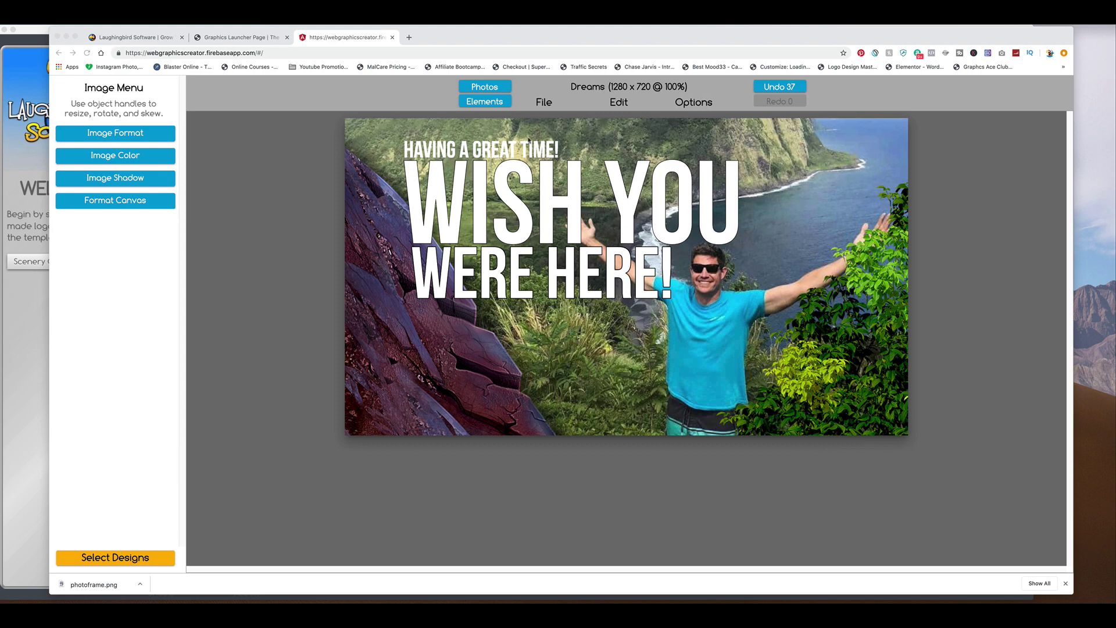
left_click(544, 103)
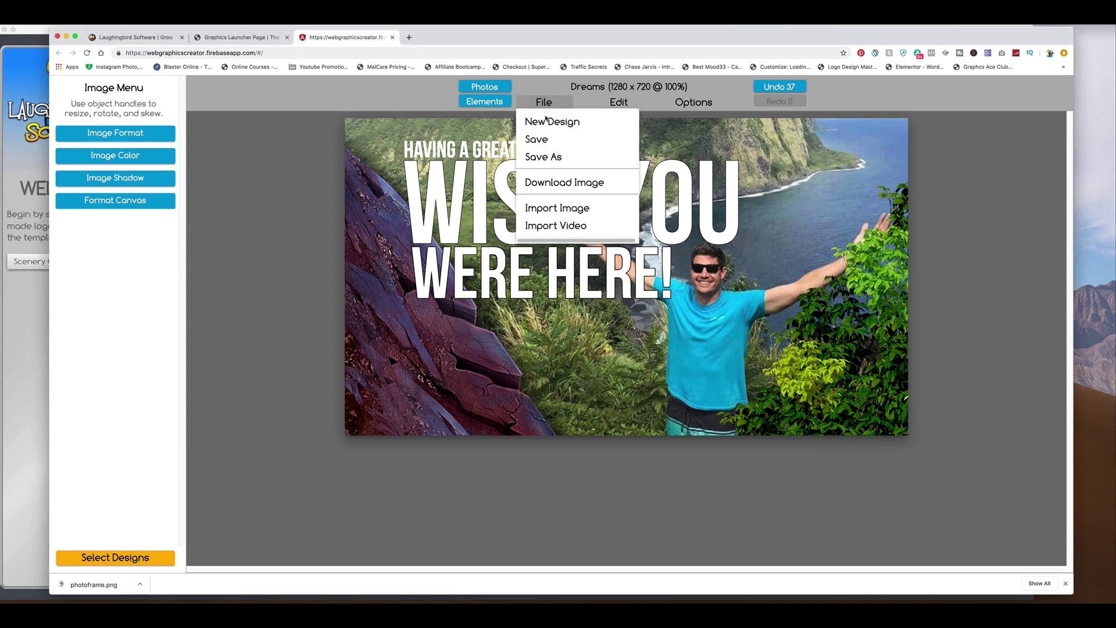
left_click(550, 206)
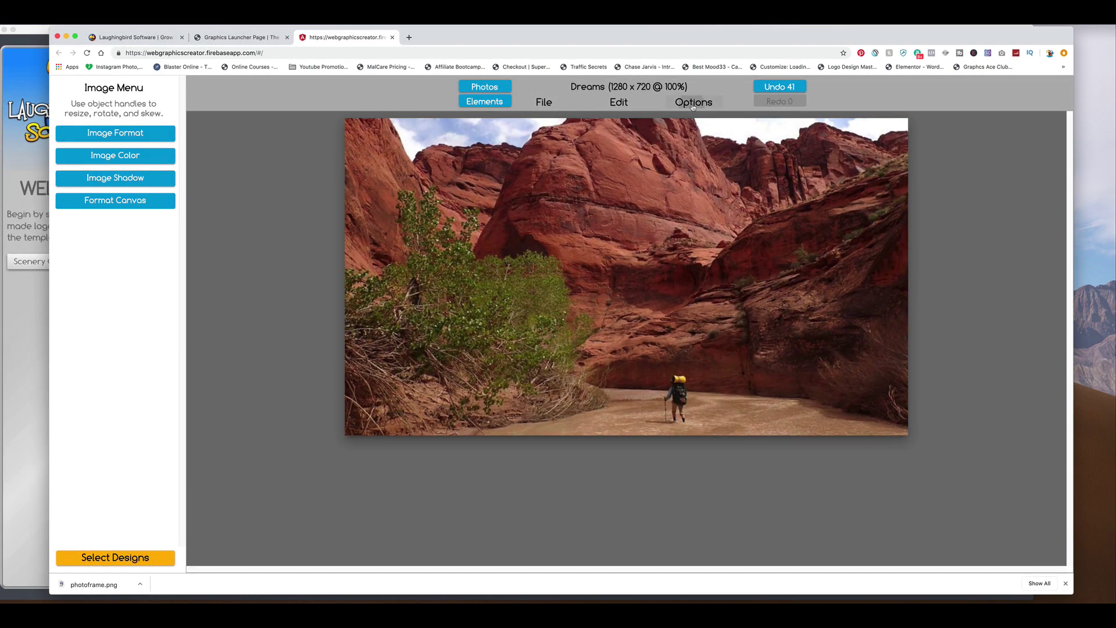
left_click(693, 102)
left_click(692, 174)
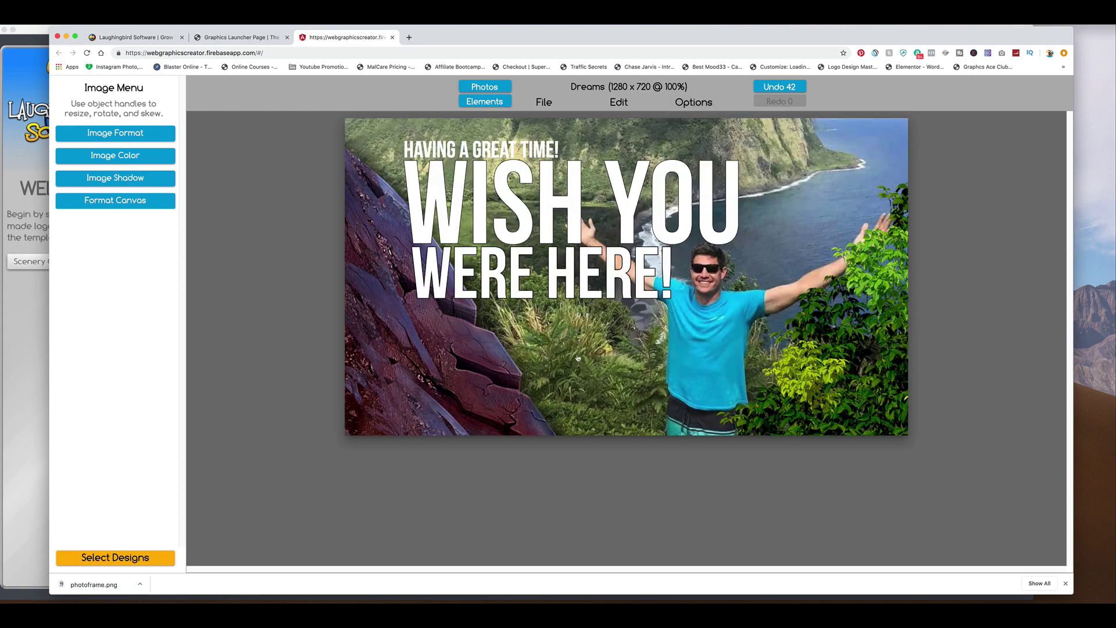
Delete the man, green bush and purple rock images.
key("Delete")
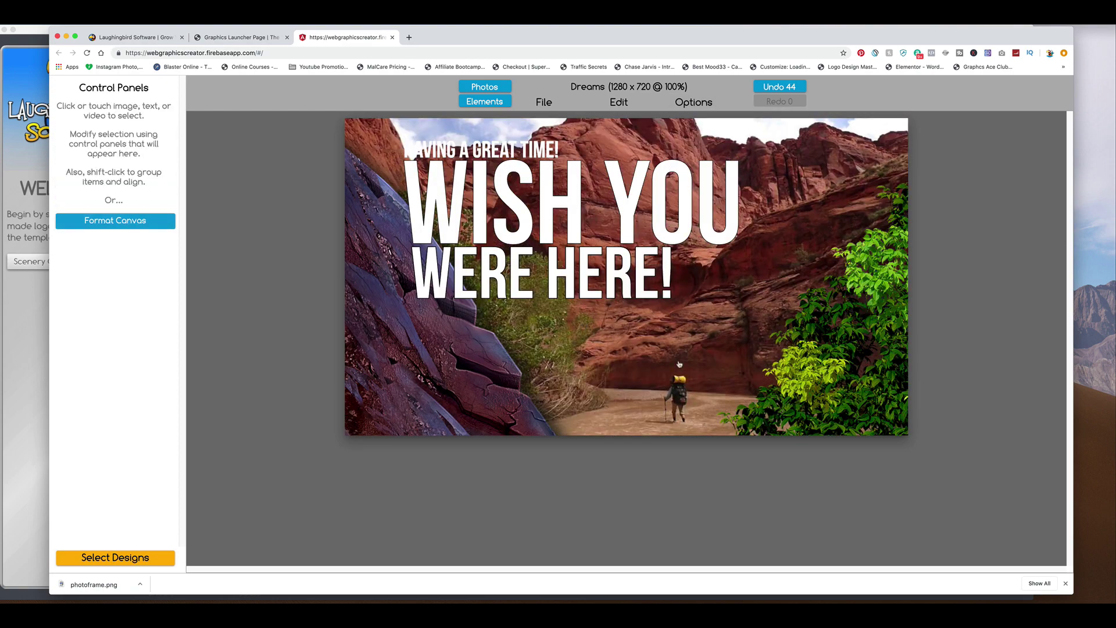
left_click(832, 387)
key("Delete")
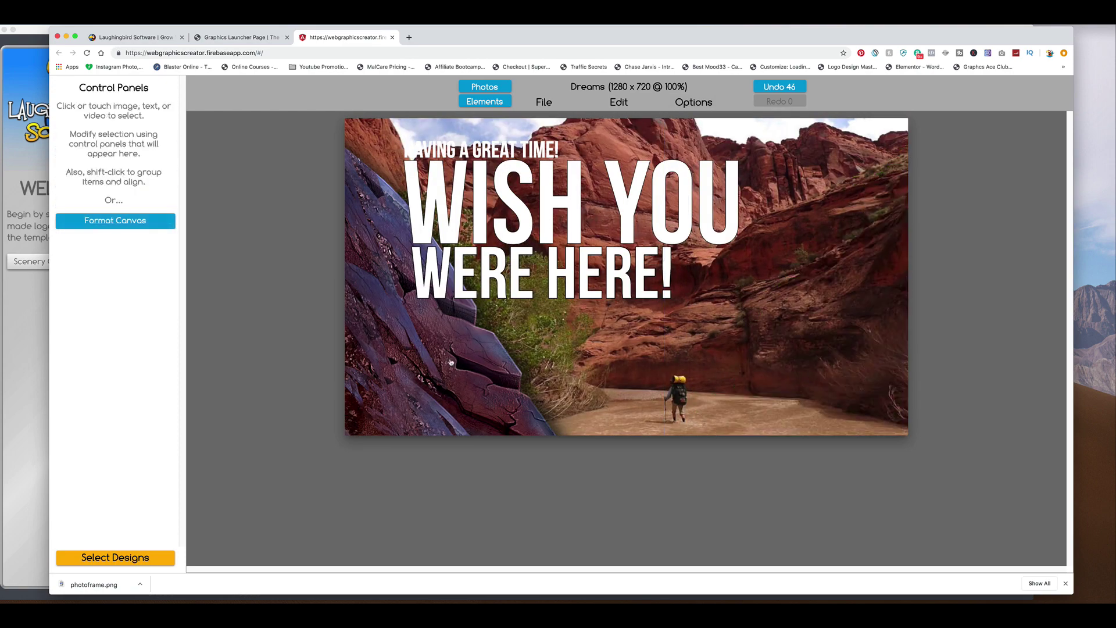
left_click(449, 362)
key("Delete")
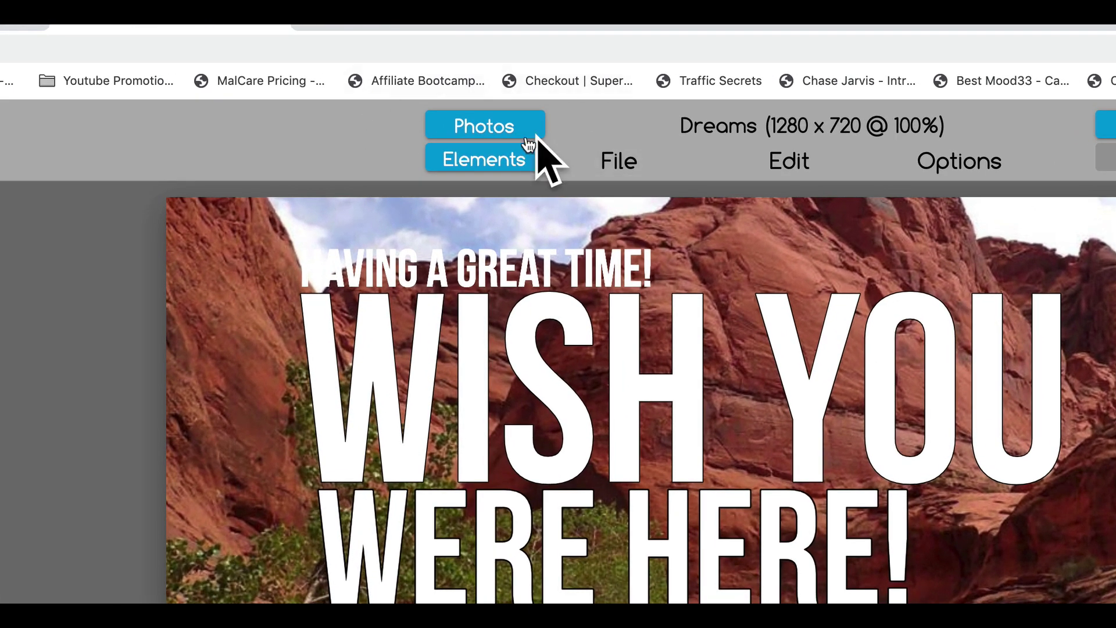
Drag the prickly pear cactus from the Desert scenery elements onto the canvas.
left_click(480, 162)
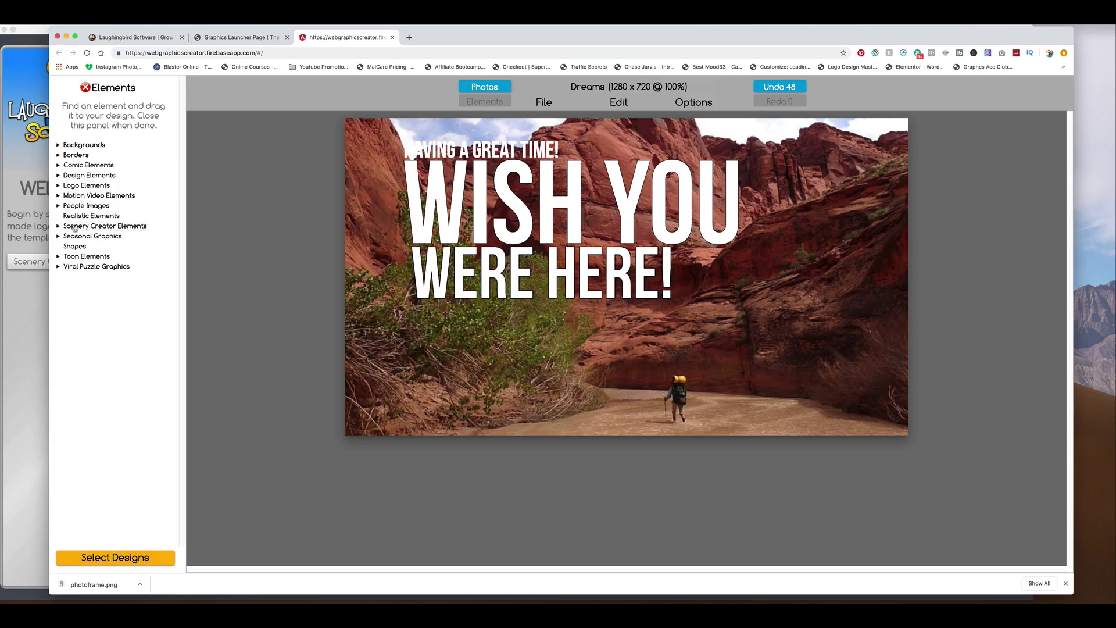
left_click(76, 227)
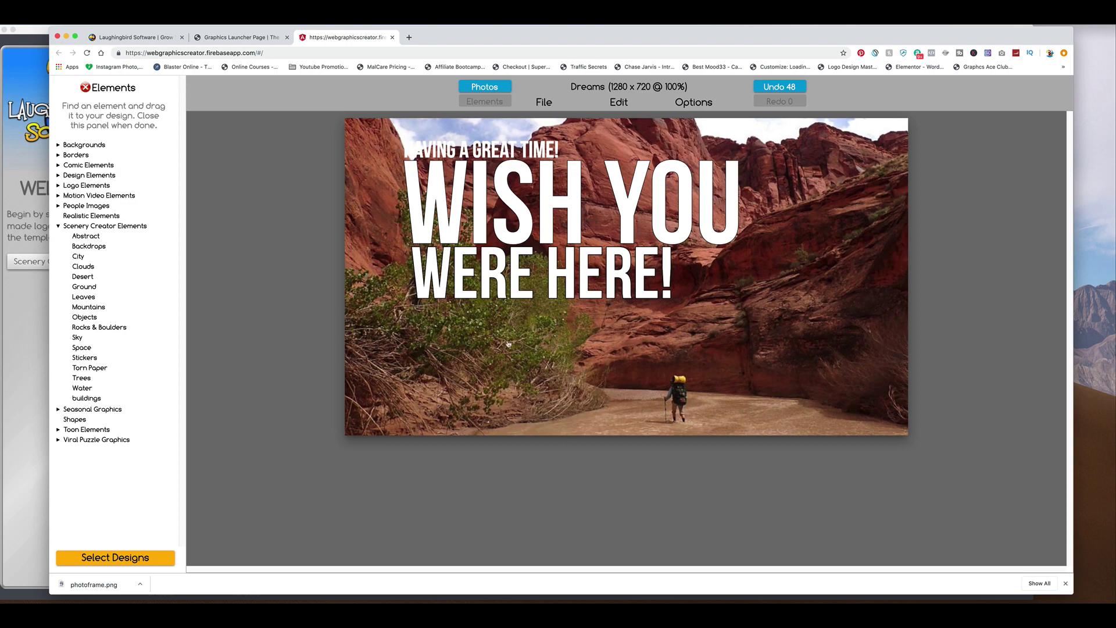
left_click(80, 278)
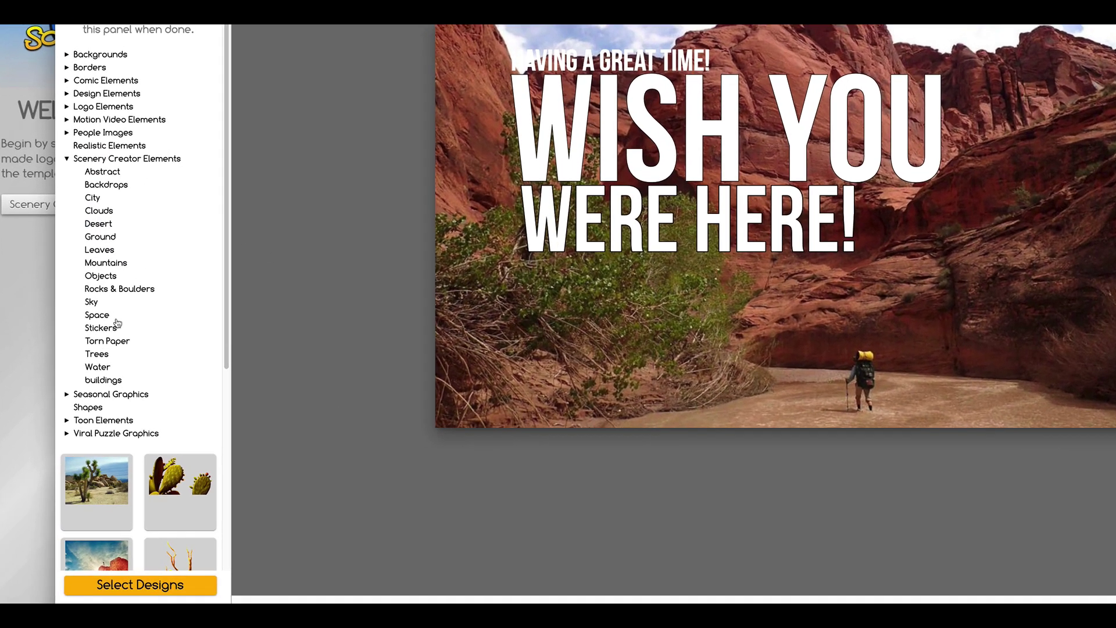
scroll(96, 354, "down", 5)
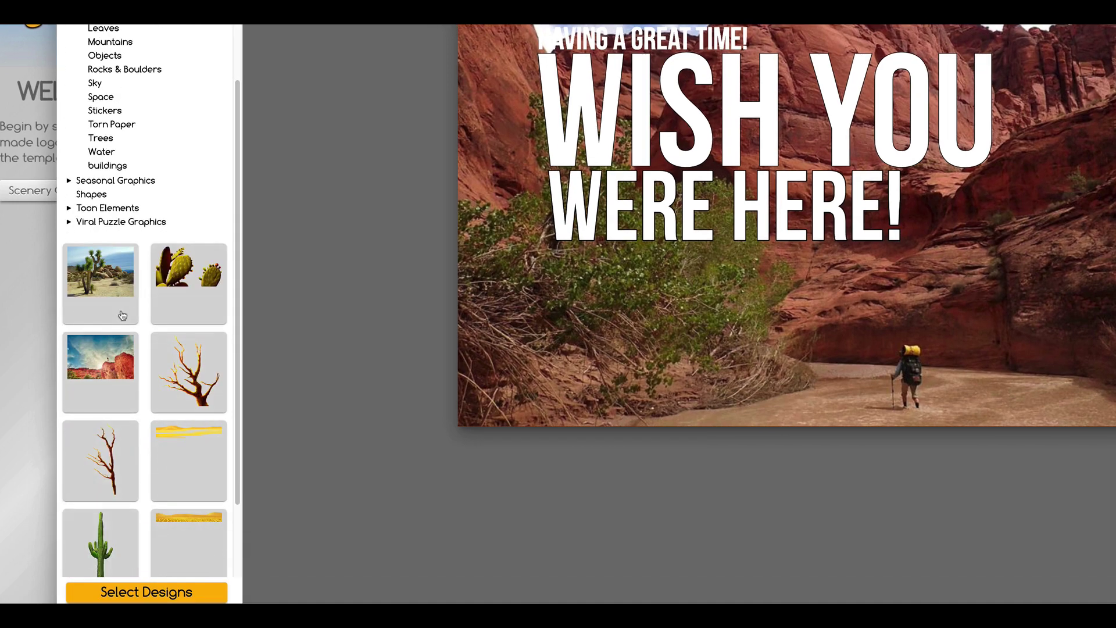
scroll(122, 316, "down", 3)
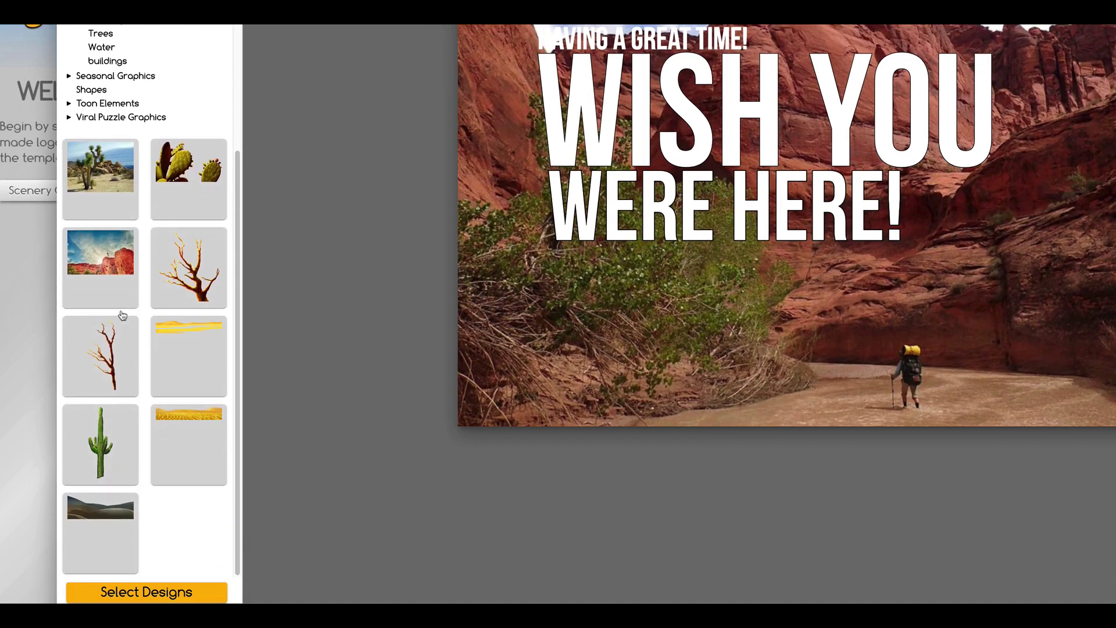
left_click_drag(188, 169, 633, 336)
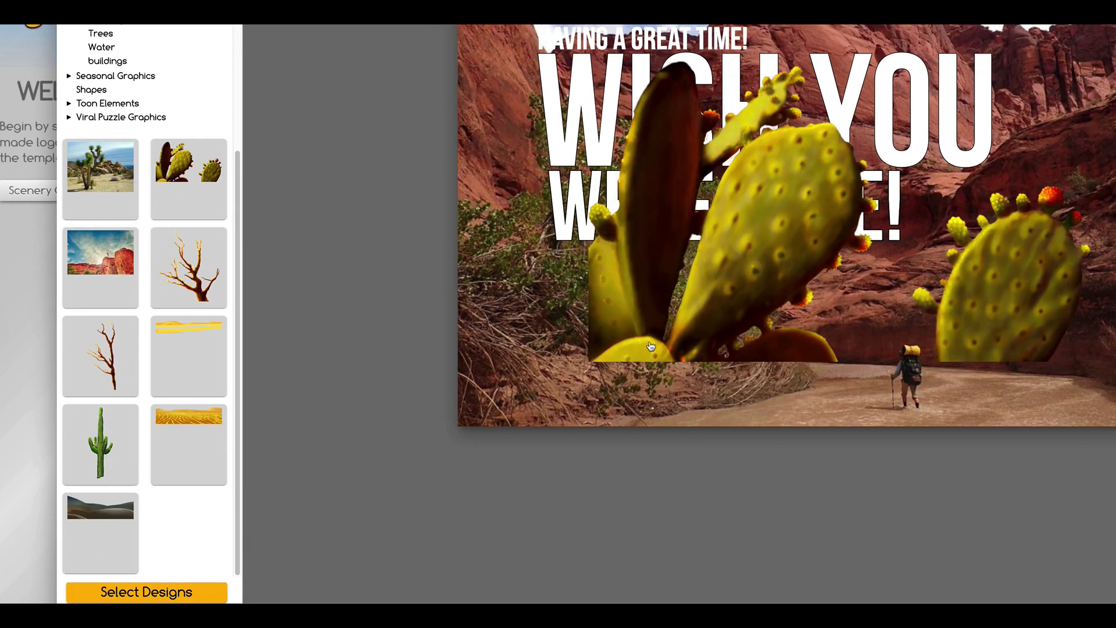
Add a saguaro cactus near the canvas's right side and reposition it.
scroll(393, 410, "down", 2)
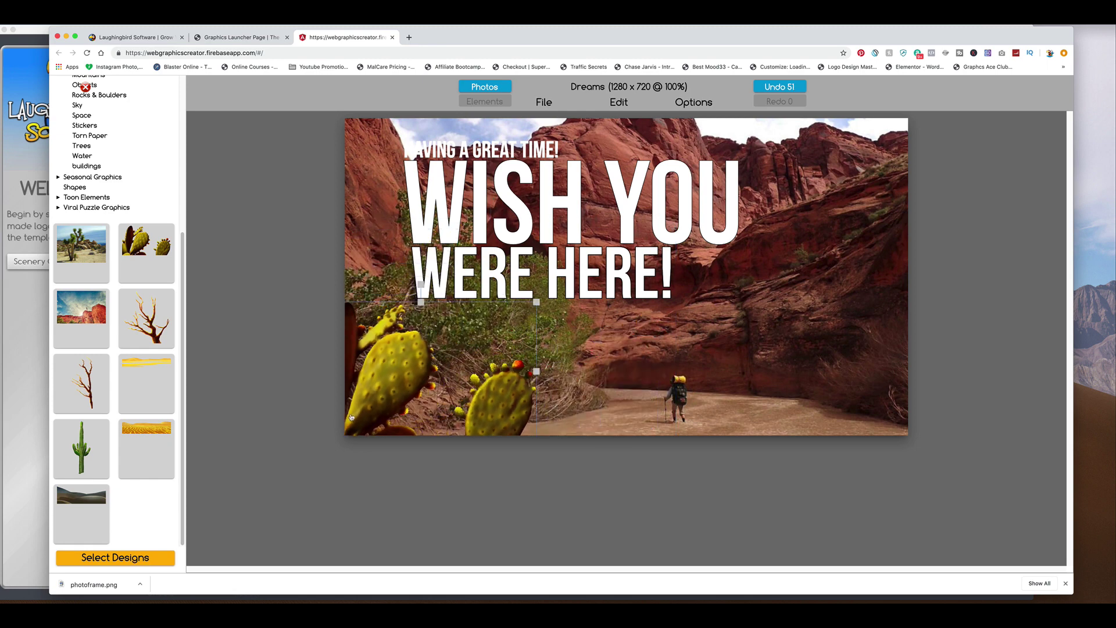
scroll(355, 409, "down", 1)
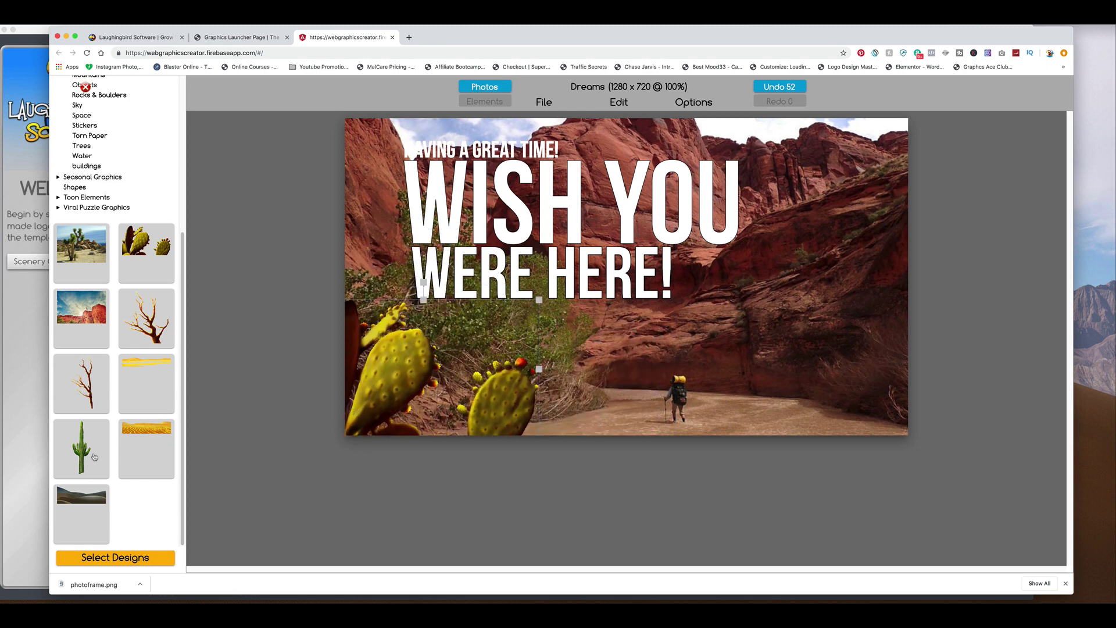
left_click_drag(77, 445, 845, 386)
left_click_drag(648, 285, 953, 343)
scroll(93, 370, "up", 3)
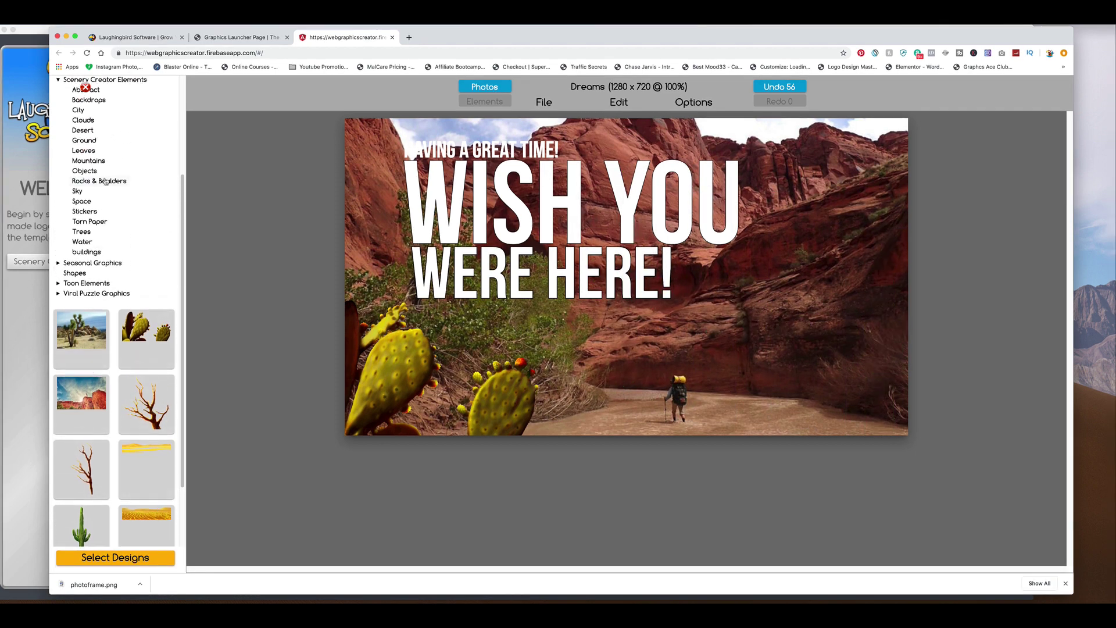
left_click(83, 182)
Add the red rock element to the canvas, then position and enlarge it.
scroll(90, 302, "down", 5)
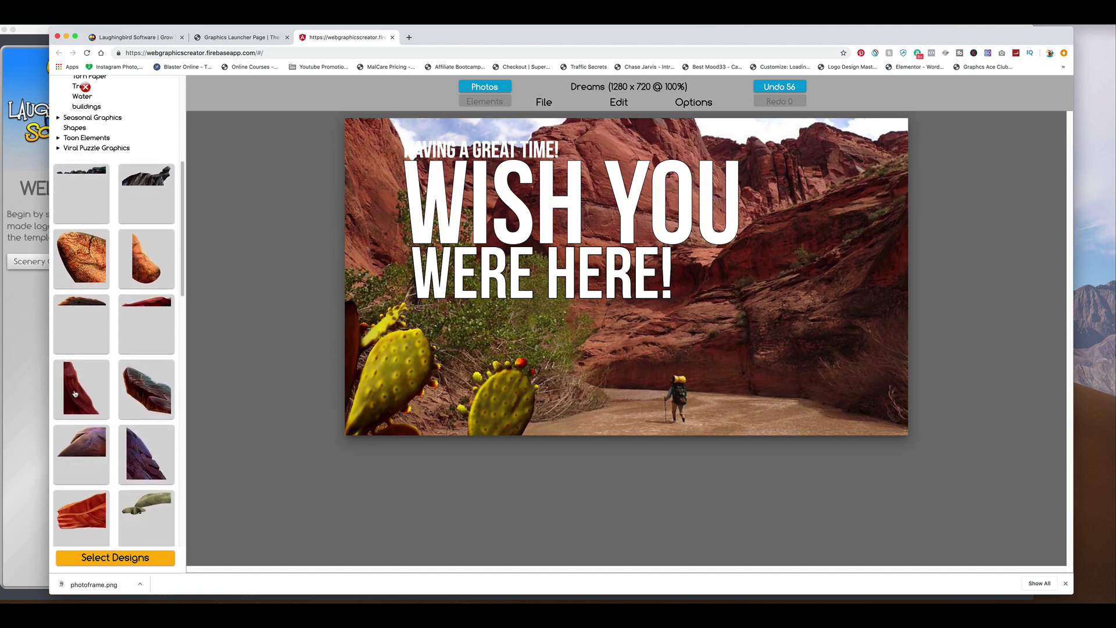
left_click_drag(75, 394, 755, 368)
left_click_drag(626, 324, 834, 370)
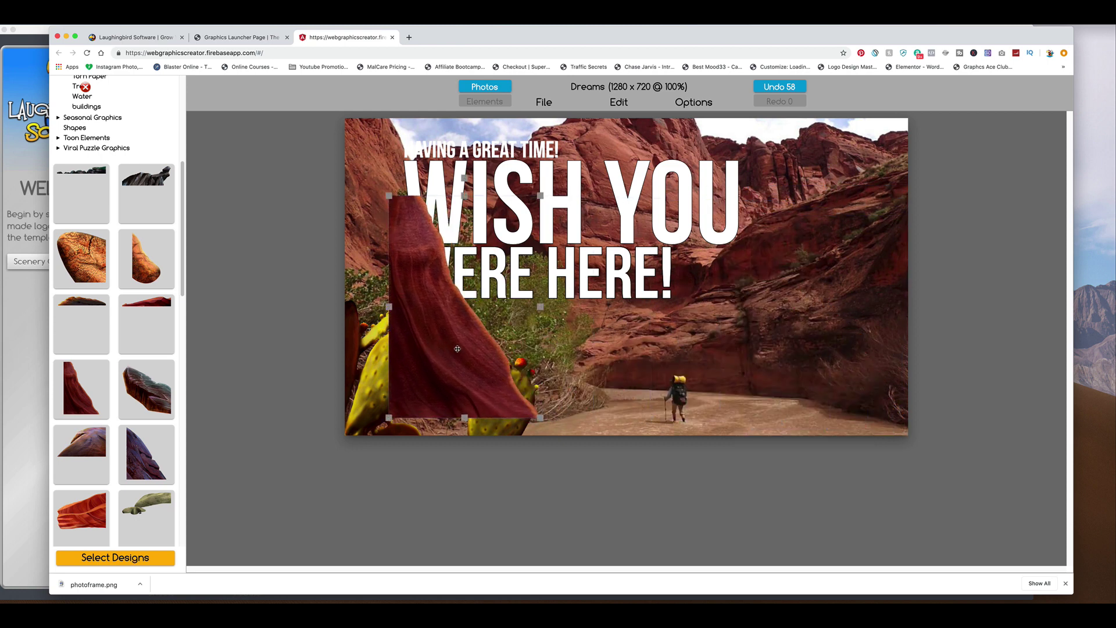
left_click_drag(457, 348, 462, 369)
left_click_drag(392, 216, 337, 168)
Delete the cactus and shift WERE HERE!, WISH YOU and HAVING A GREAT TIME! right.
left_click_drag(501, 362, 926, 372)
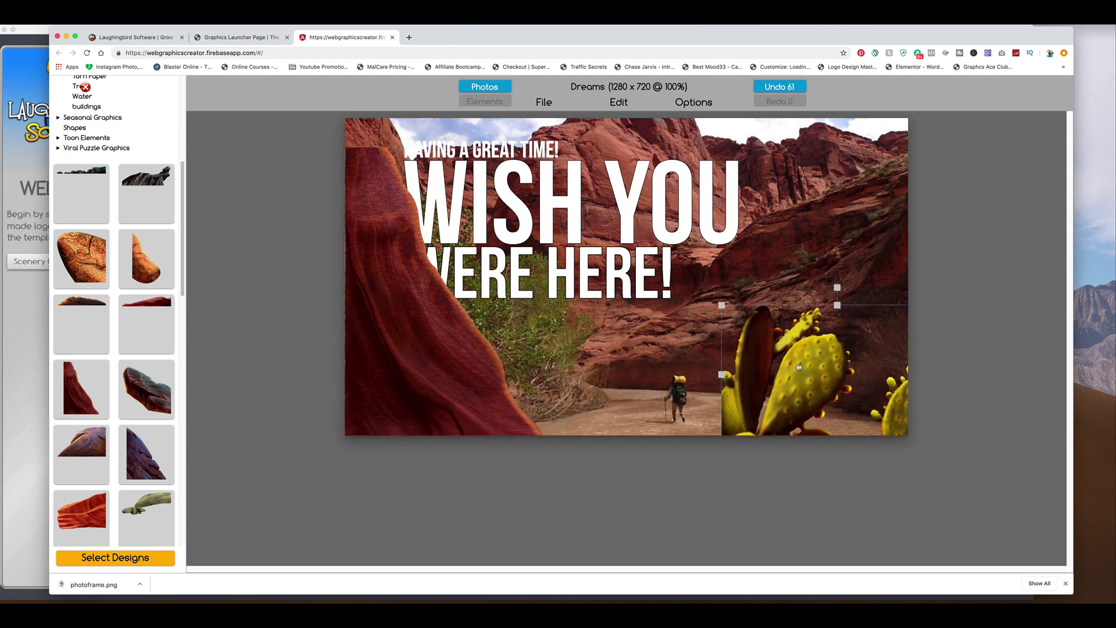
left_click_drag(794, 367, 773, 358)
key("Delete")
left_click_drag(487, 266, 556, 269)
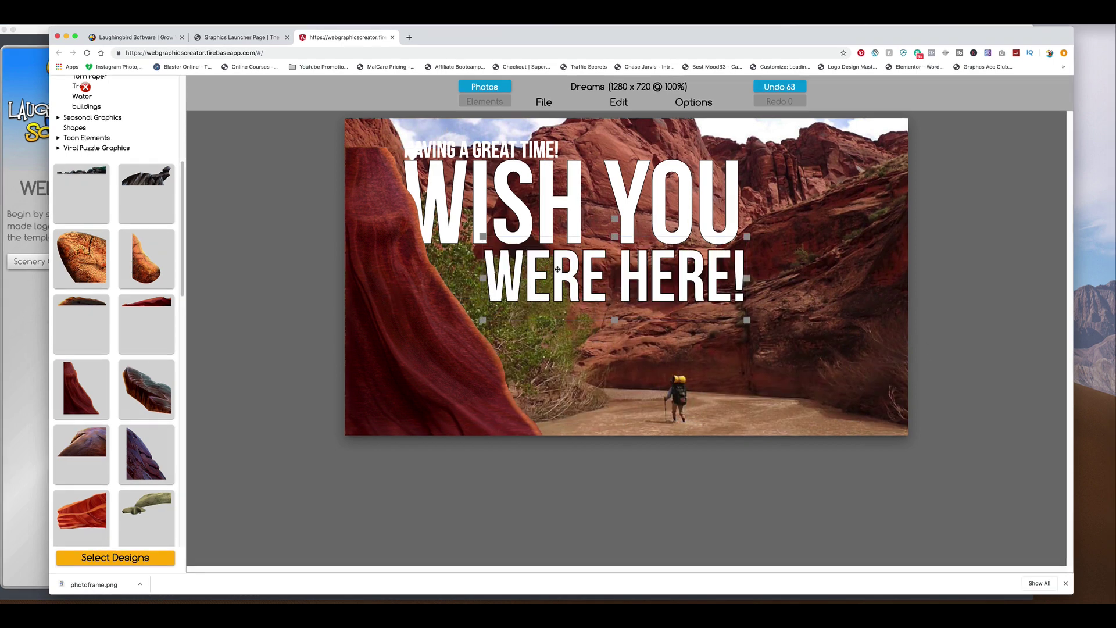
left_click_drag(574, 196, 597, 194)
left_click_drag(536, 146, 558, 149)
left_click(634, 345)
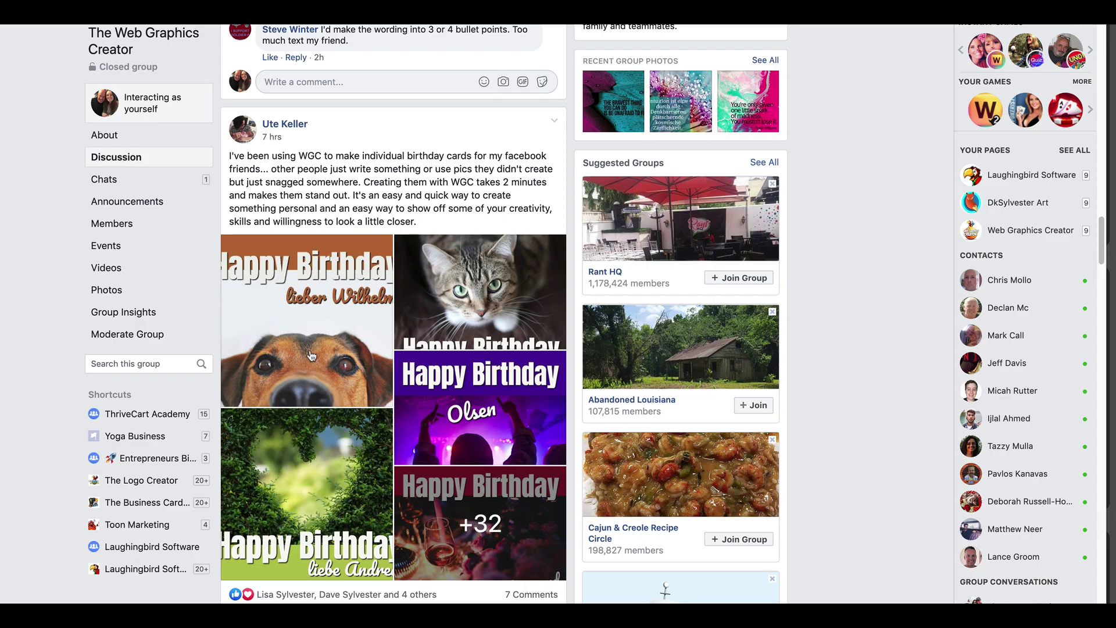
Open the dog birthday card photo and page through the cat, concert, wine glass and cake cards.
left_click(312, 355)
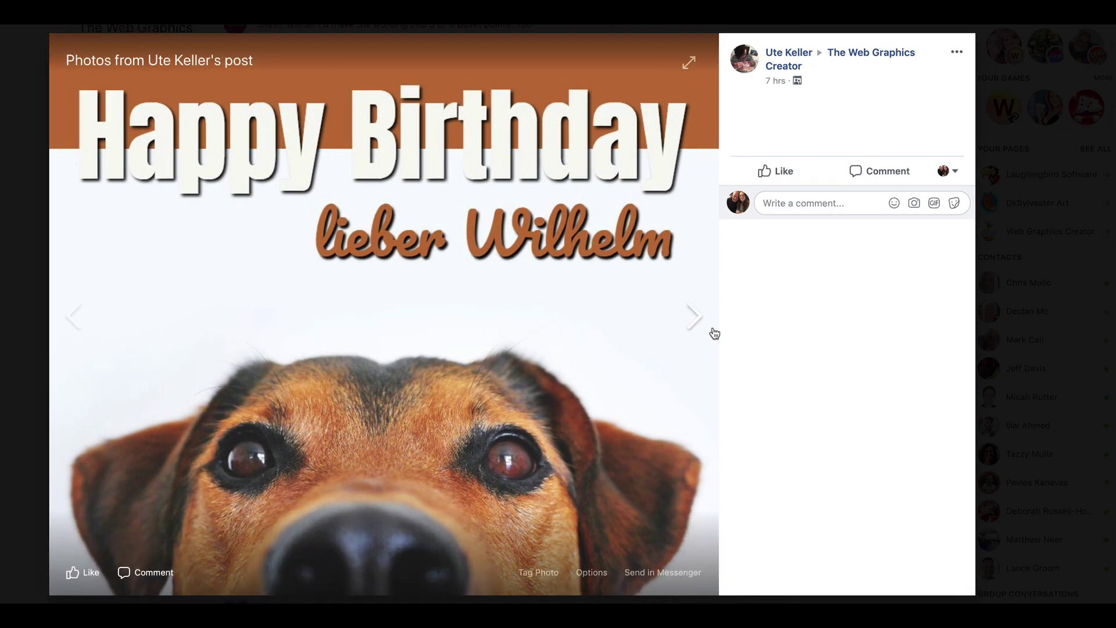
left_click(696, 317)
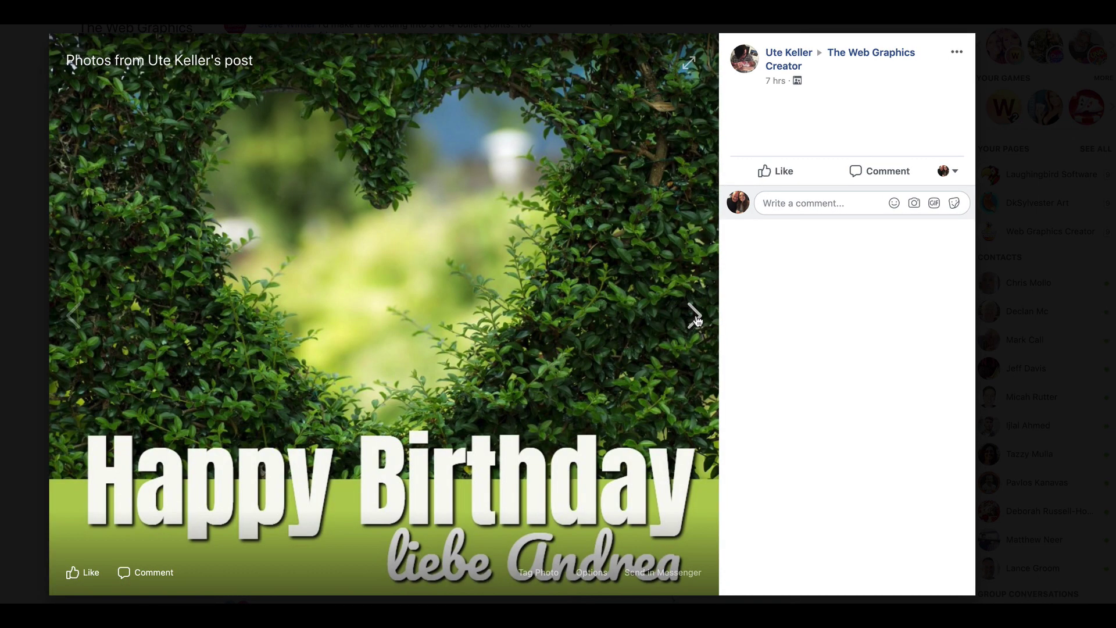
left_click(696, 318)
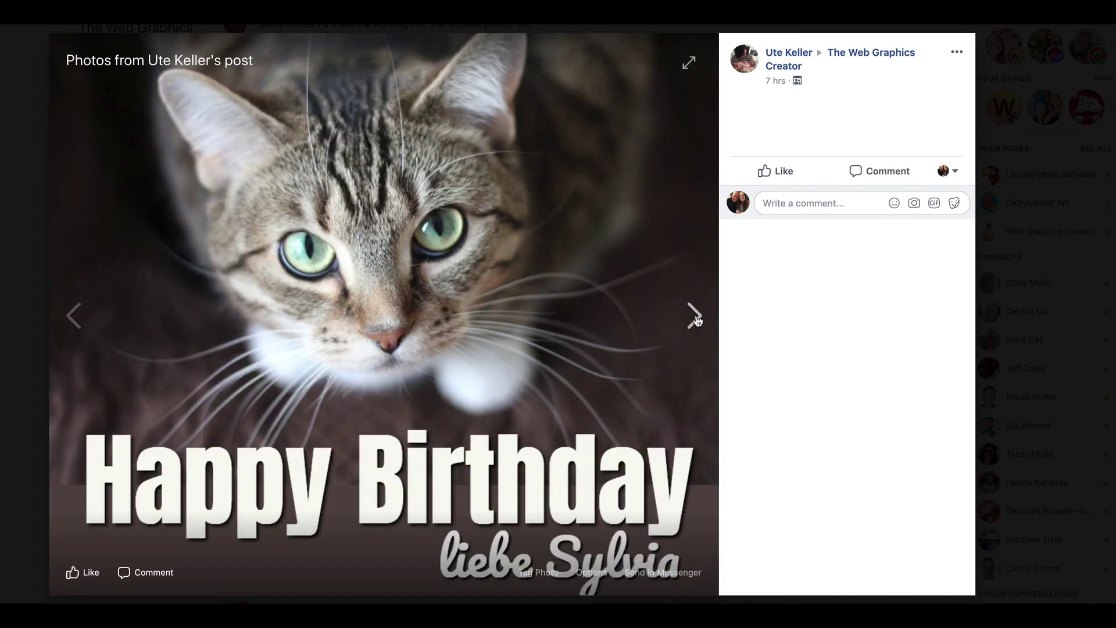
left_click(696, 318)
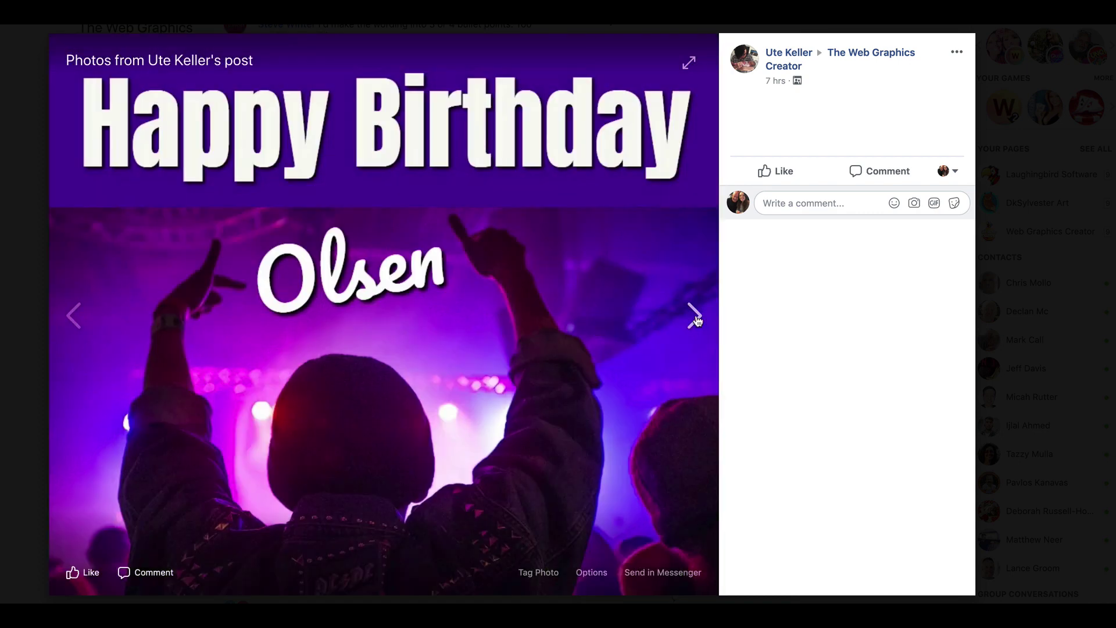
left_click(696, 317)
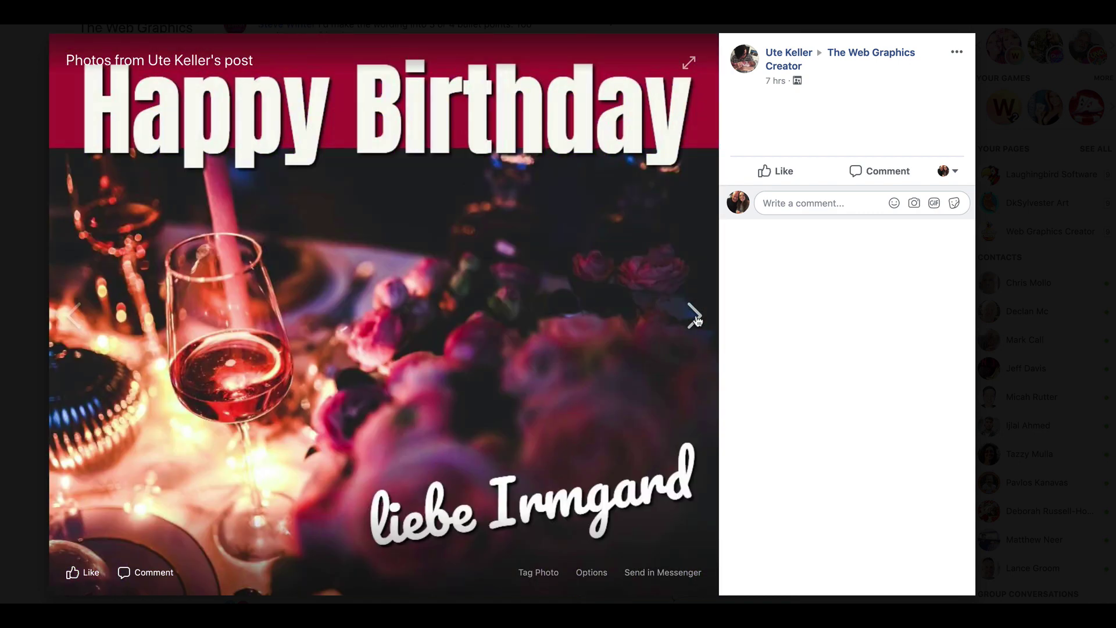
left_click(695, 318)
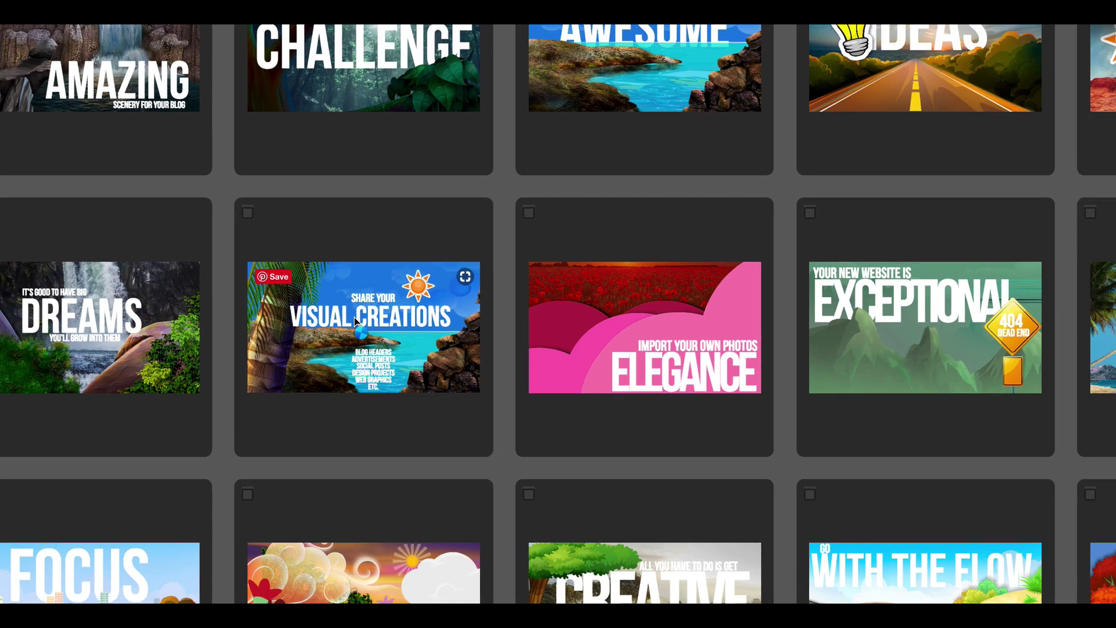
Open the Visual Creations template and change its headline to HAPPY BIRTHDAY.
left_click(354, 316)
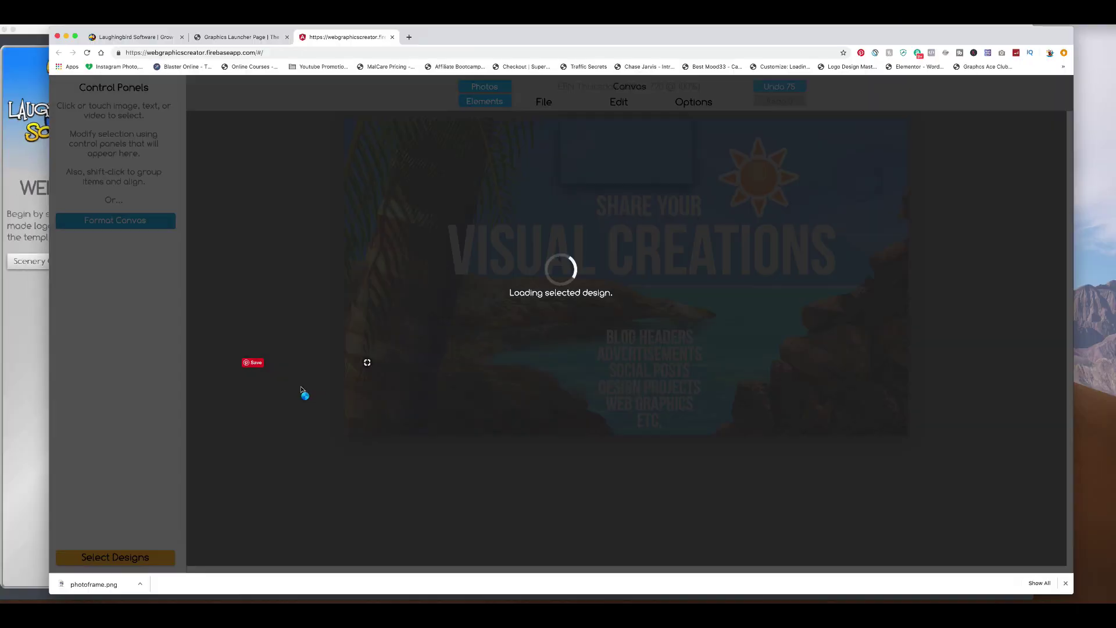
left_click(553, 264)
double_click(553, 264)
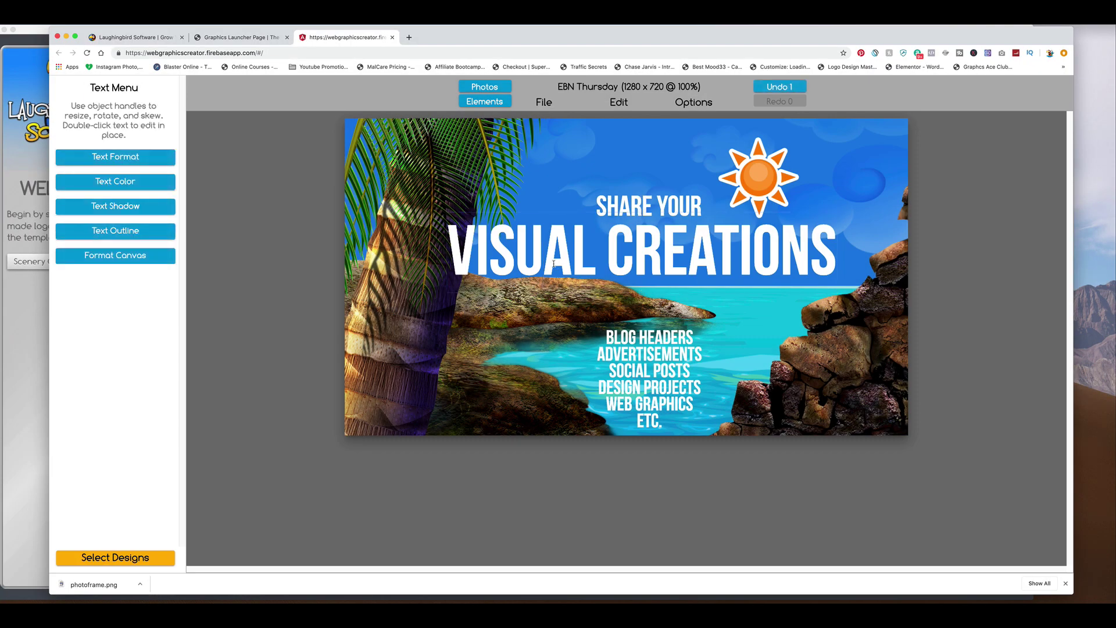
key("super+a")
type("HAPPY BIRTHDAY")
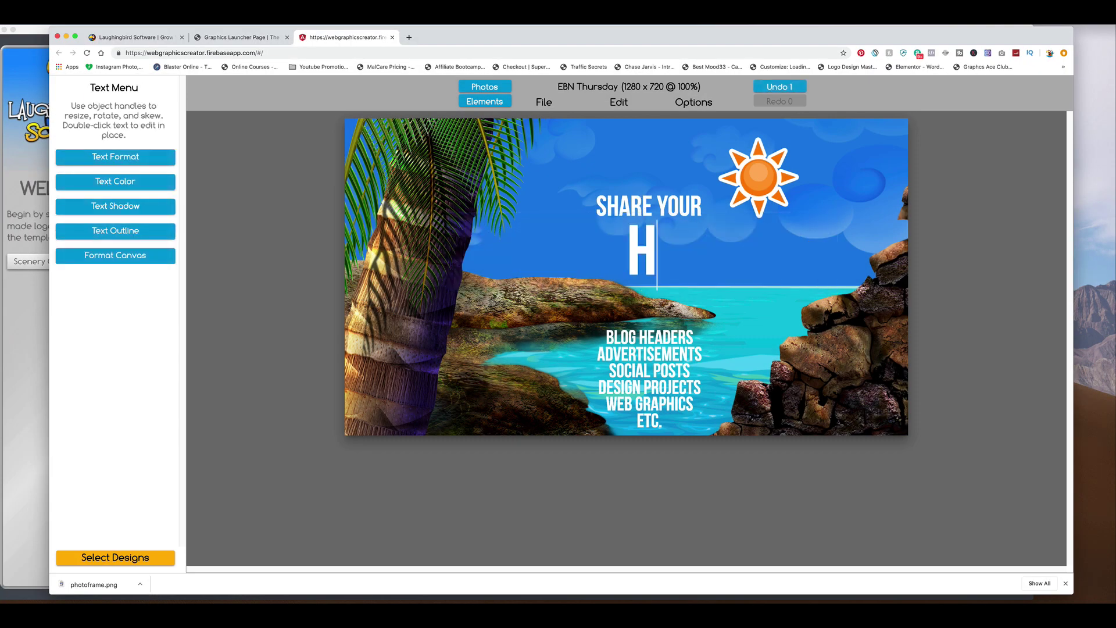
Delete the SHARE YOUR text and move the sun to the lower-right corner.
left_click(637, 202)
key("Delete")
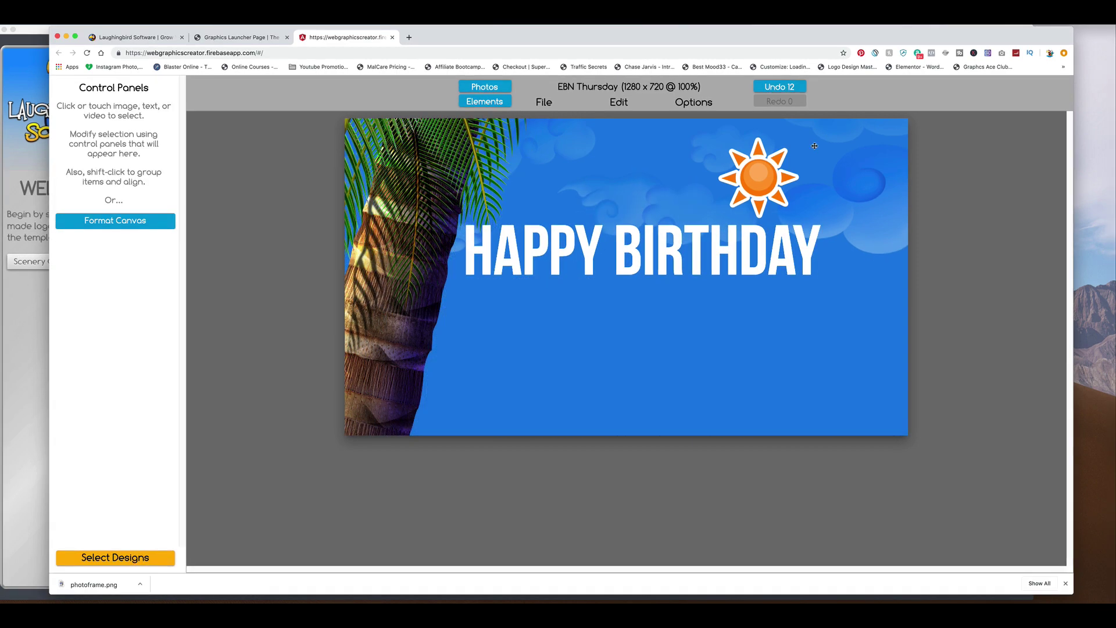
left_click_drag(814, 146, 908, 361)
left_click(637, 355)
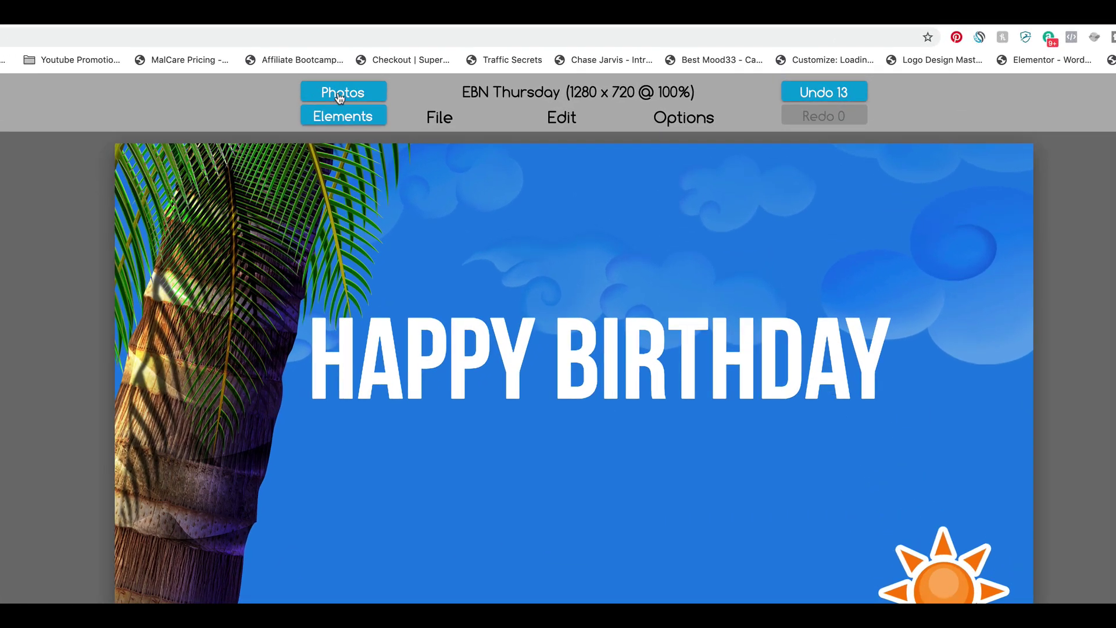
Search the photo library for 'hawaii' and add the jungle-hut photo to the card.
left_click(340, 94)
left_click(105, 153)
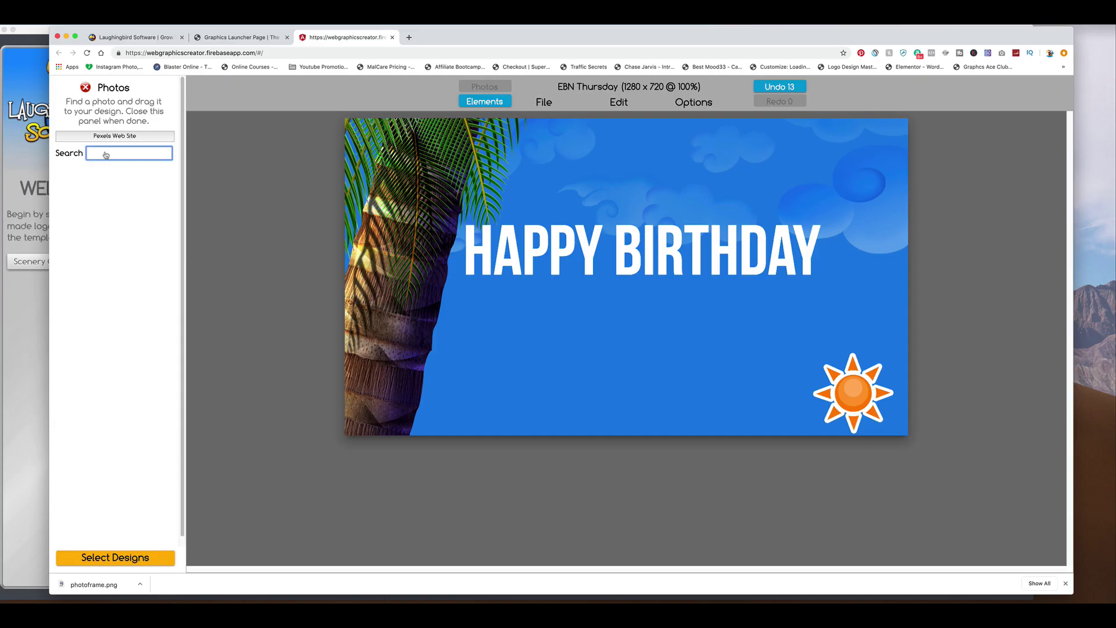
type("hawaii")
key("Return")
scroll(114, 314, "down", 6)
scroll(95, 301, "down", 10)
scroll(95, 301, "down", 5)
left_click(95, 301)
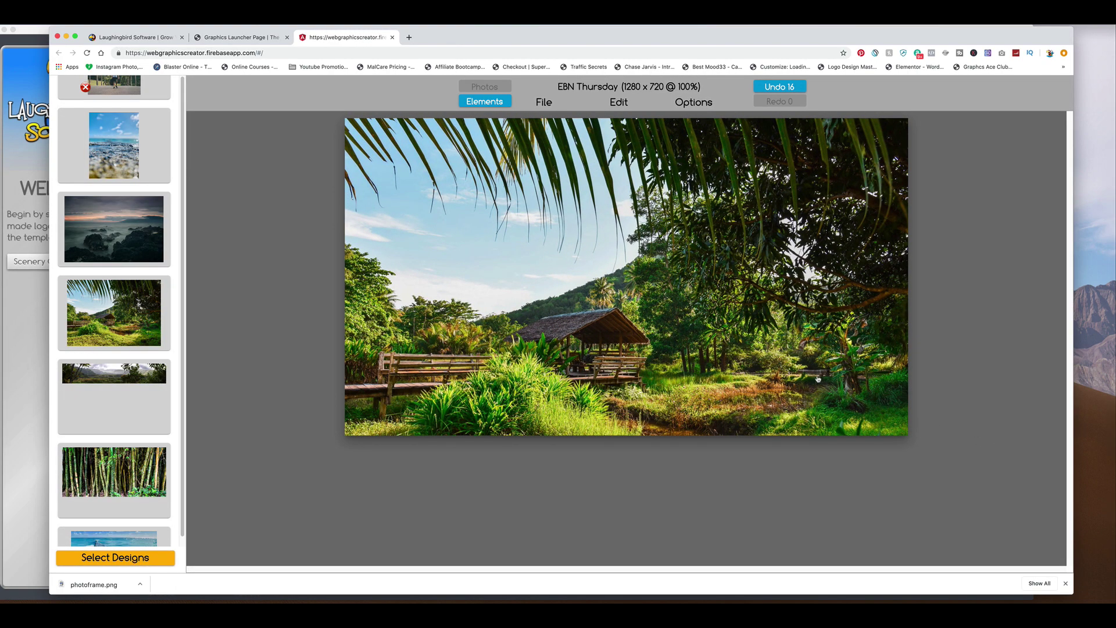
Make LISA! dark green, delete the bubble overlay, and send the new photo to the back.
left_click(697, 107)
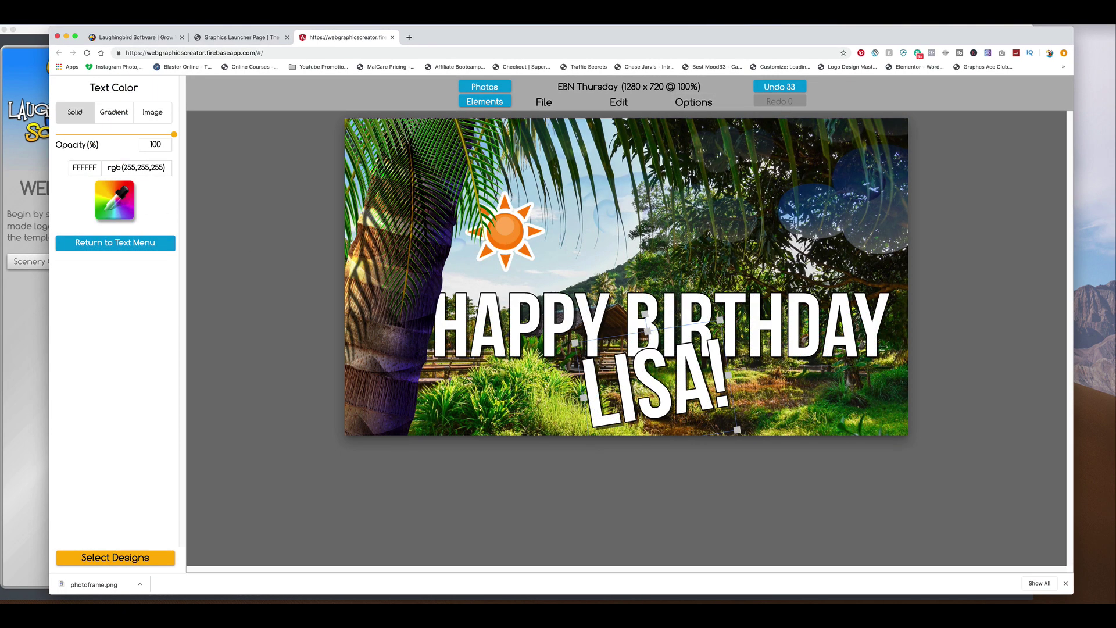
left_click(492, 411)
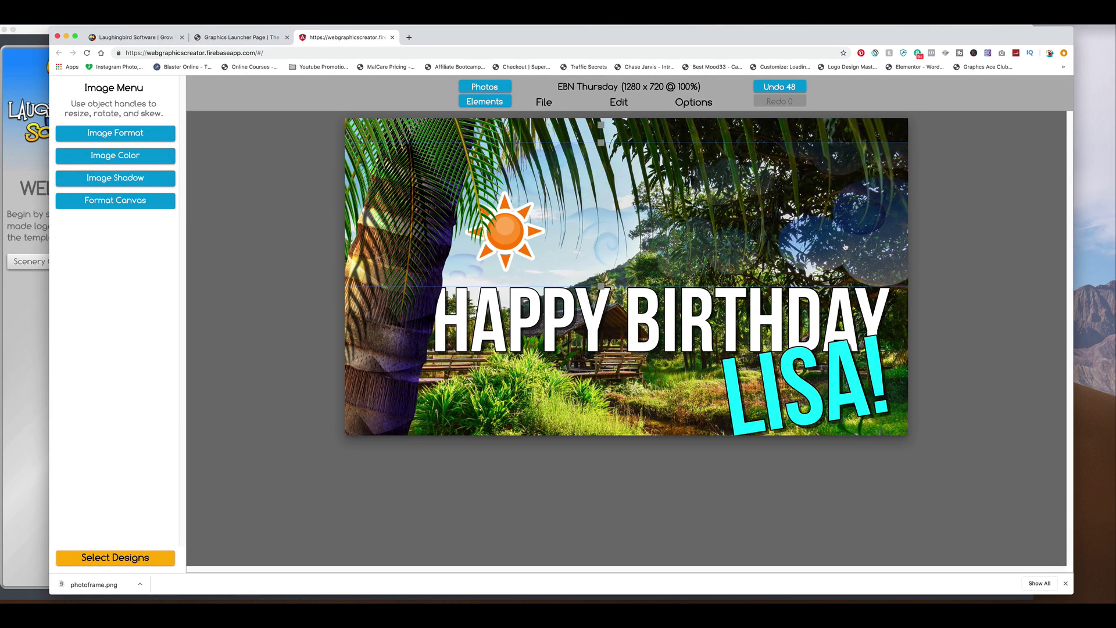
key("Delete")
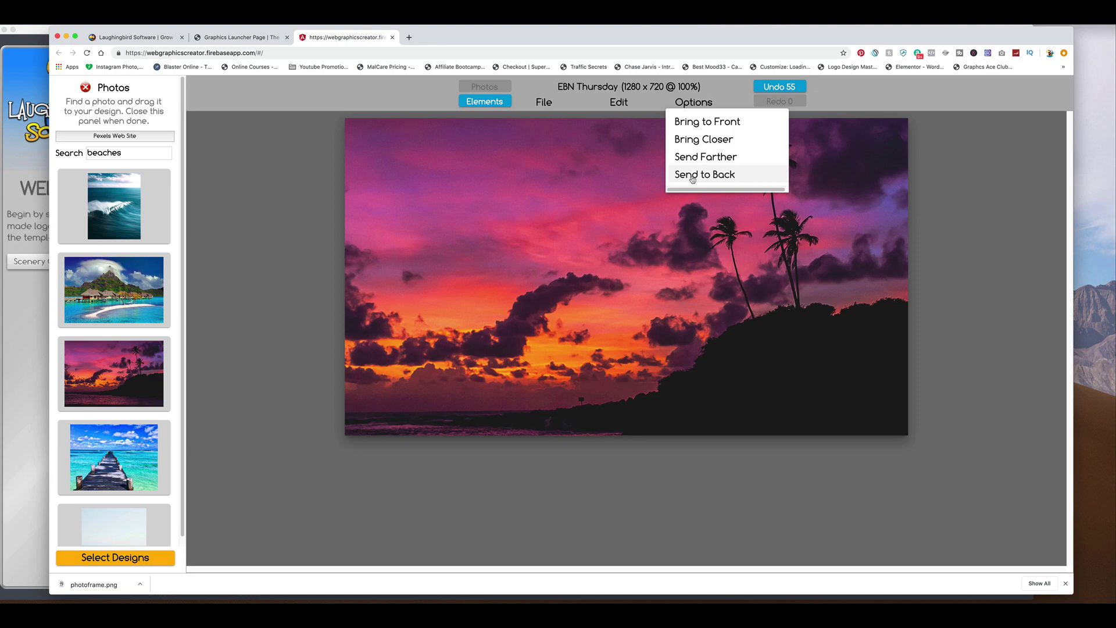
left_click(692, 175)
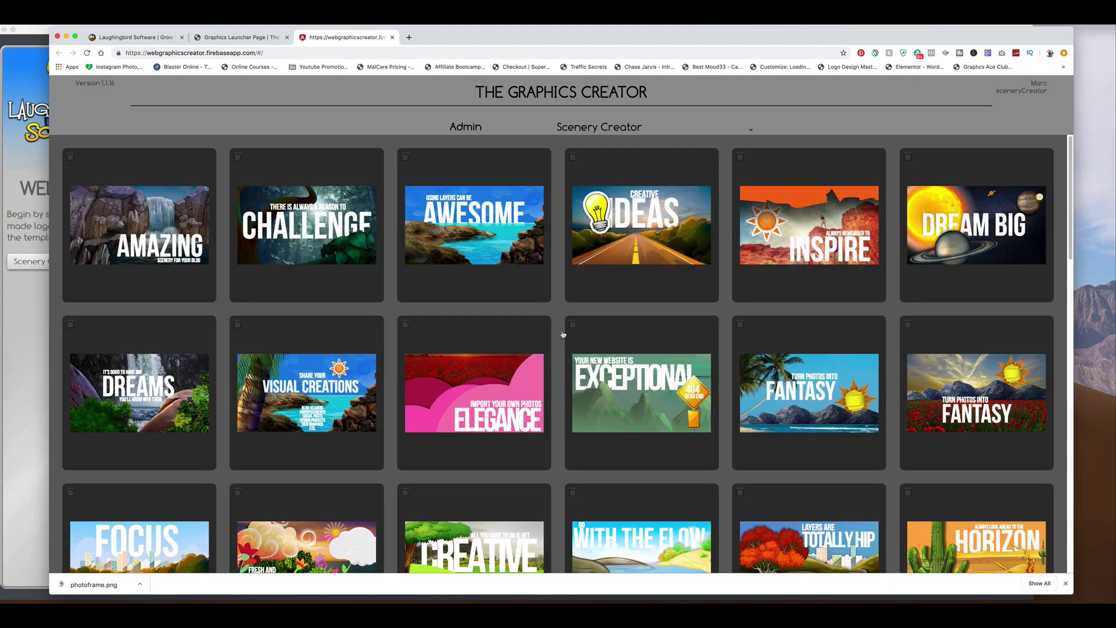
Open the With the Flow template and drag a 'pool' search result of floating balloons onto the canvas.
scroll(562, 334, "down", 5)
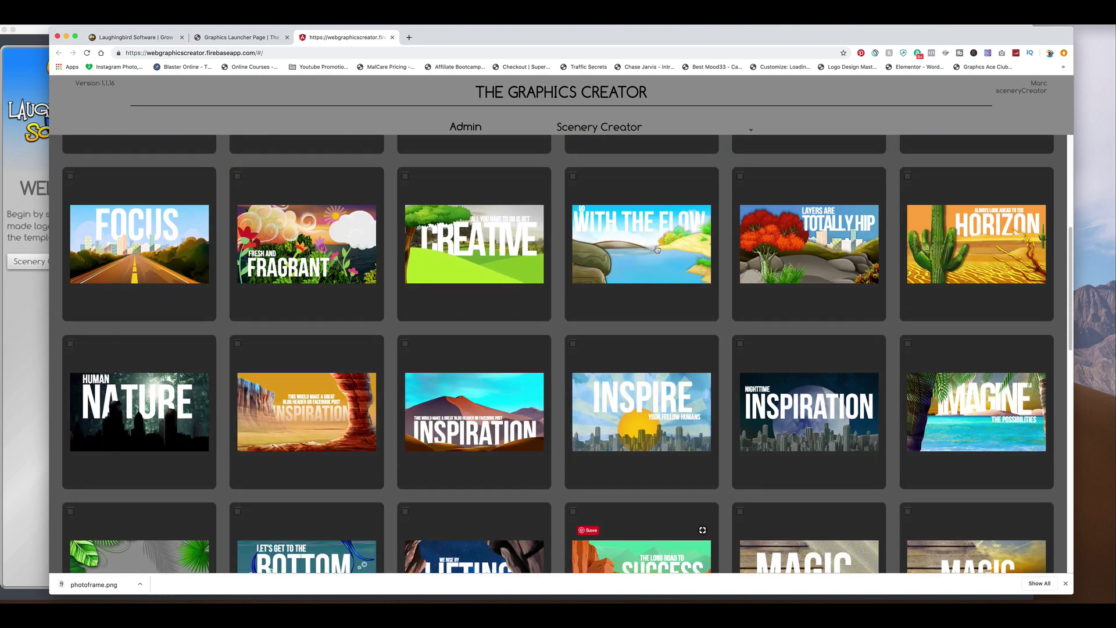
left_click(657, 251)
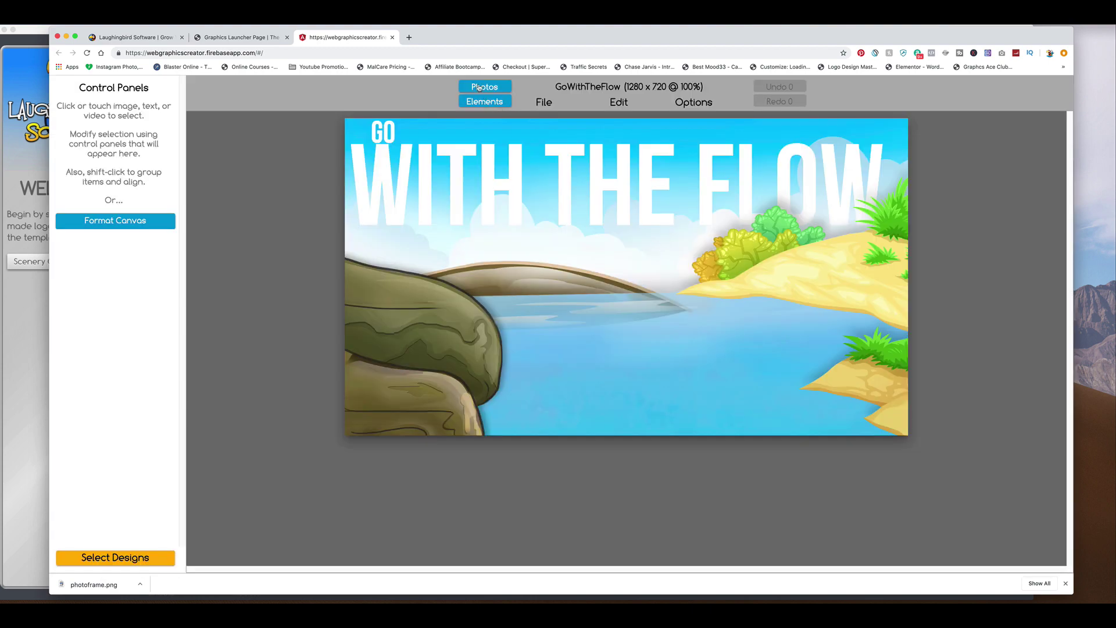
left_click(481, 93)
left_click(129, 155)
double_click(126, 155)
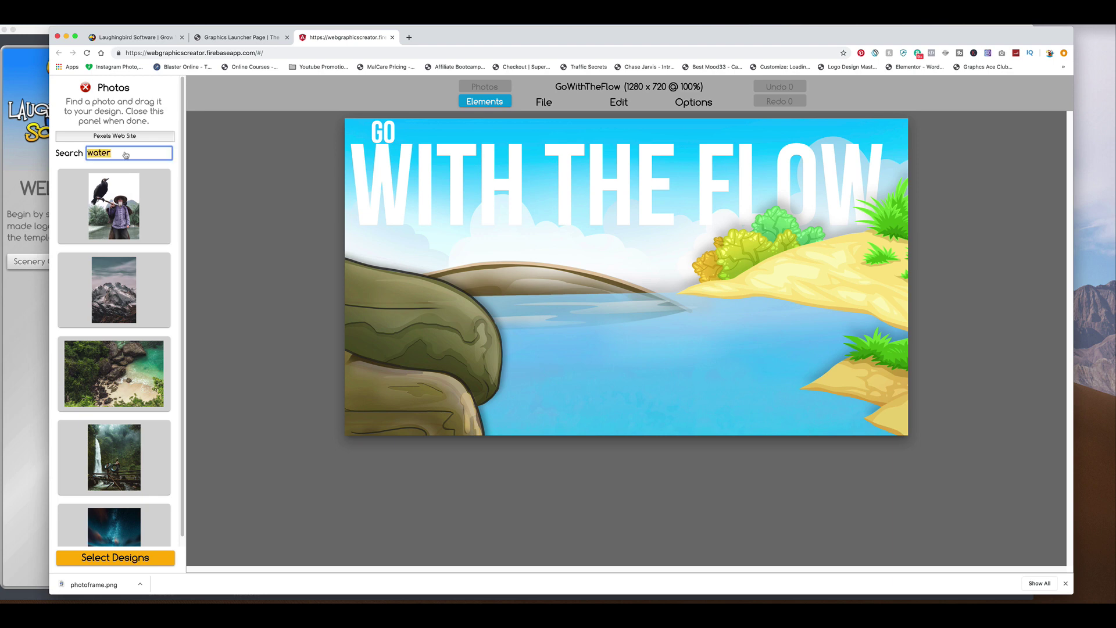
type("pool")
scroll(127, 316, "down", 10)
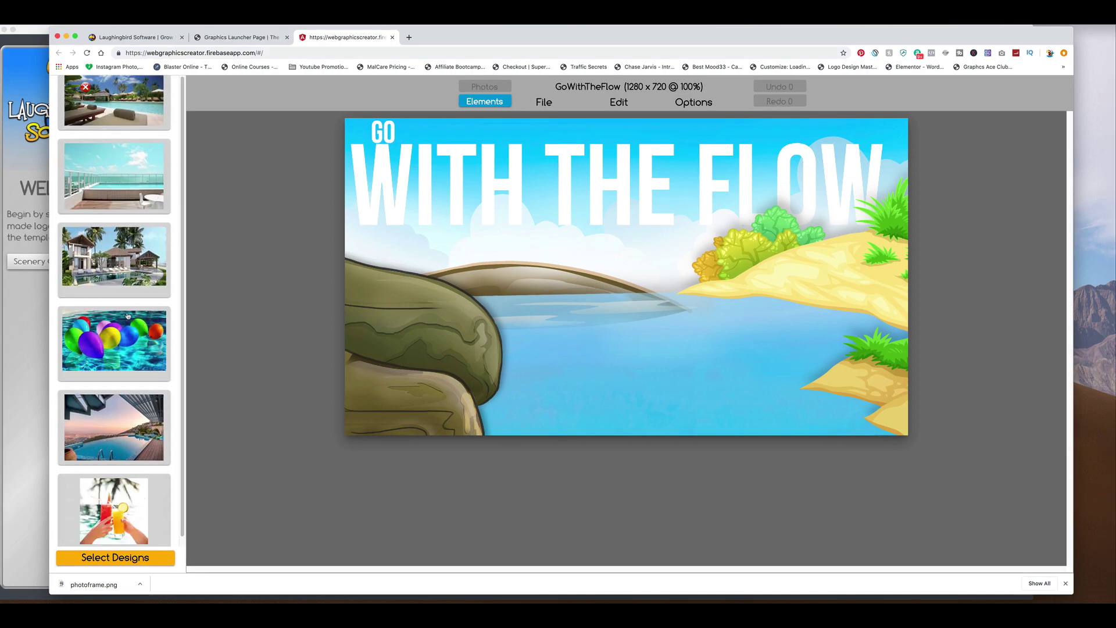
scroll(127, 315, "down", 3)
left_click_drag(132, 242, 497, 319)
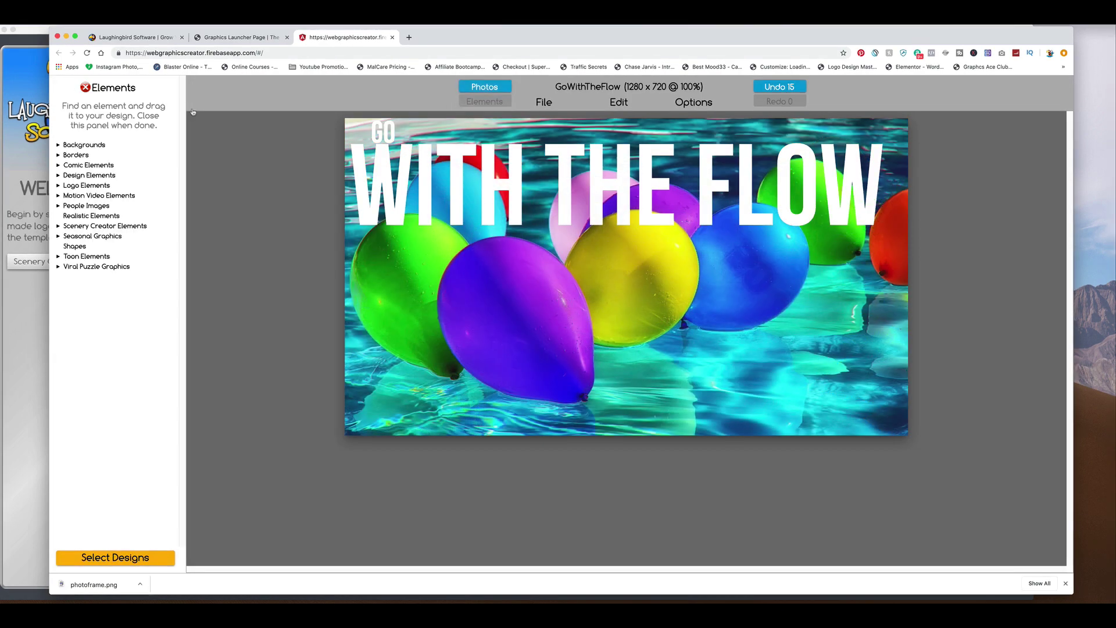
Add a wave element and the kids-jumping pool photo, then open the text outline settings.
left_click(89, 184)
scroll(115, 96, "down", 10)
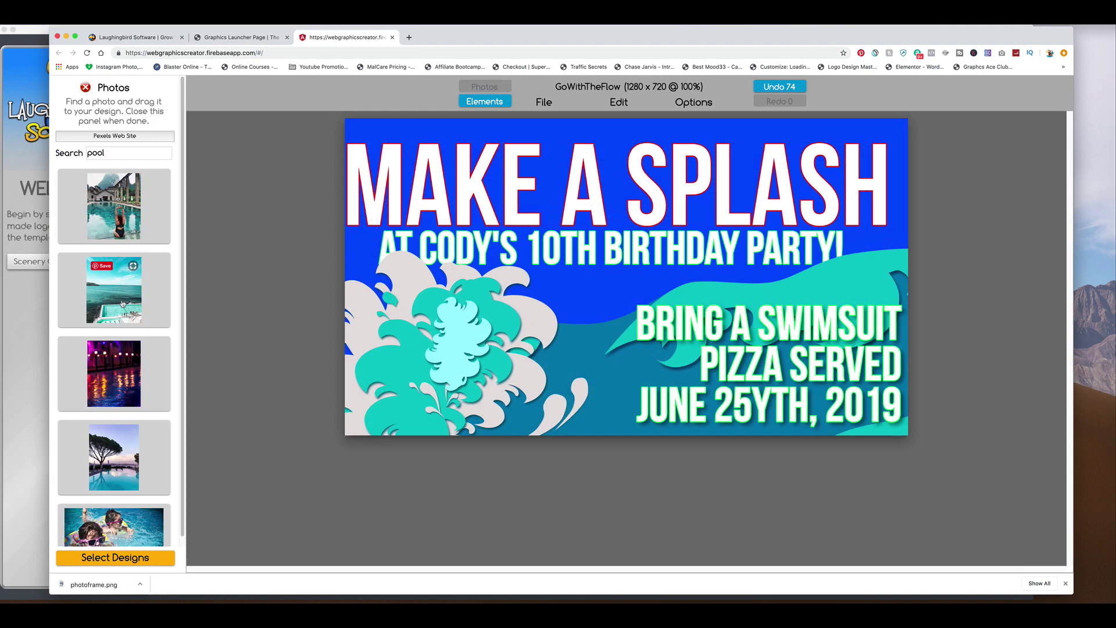
scroll(123, 303, "down", 10)
left_click_drag(114, 501, 888, 433)
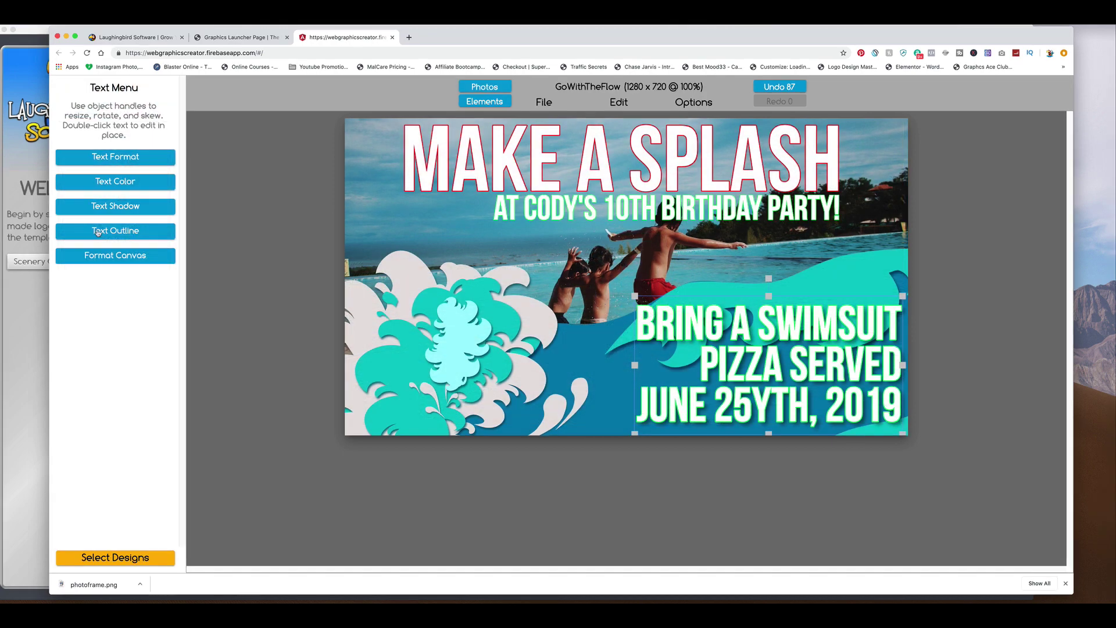
left_click(98, 231)
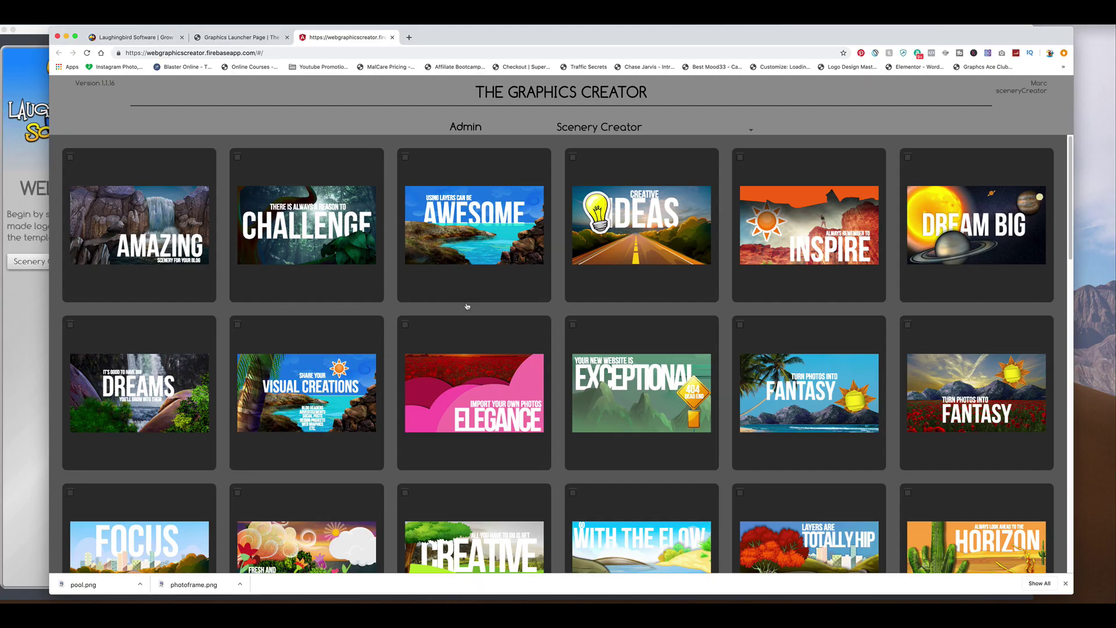
Scroll down the template gallery and open the Upbeat & Happy 1280 x 720 template.
scroll(474, 378, "down", 4)
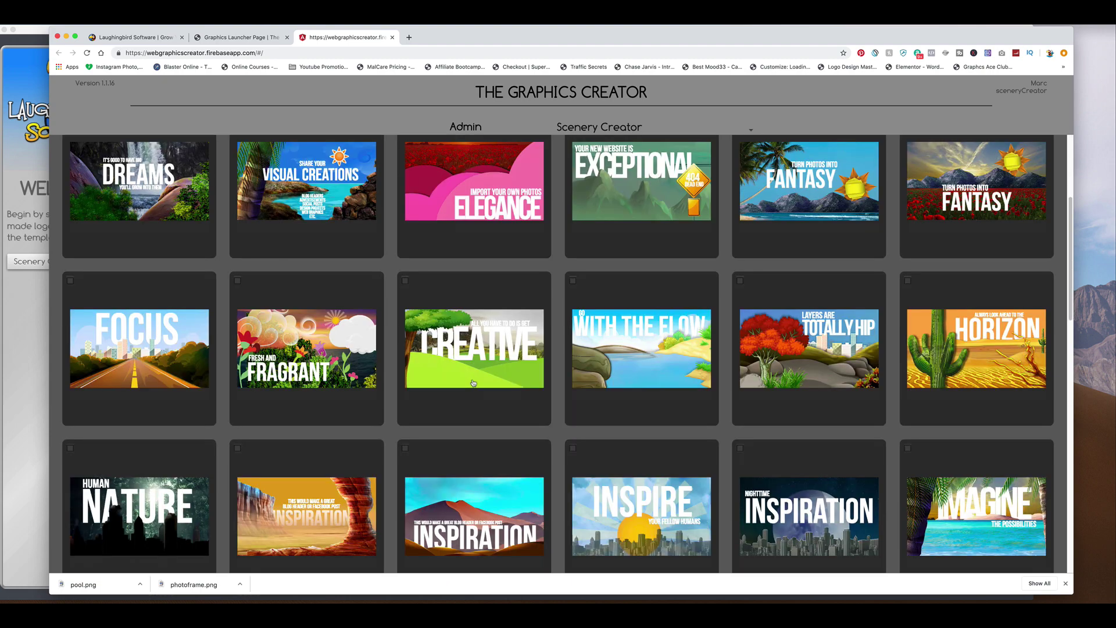
scroll(473, 383, "down", 9)
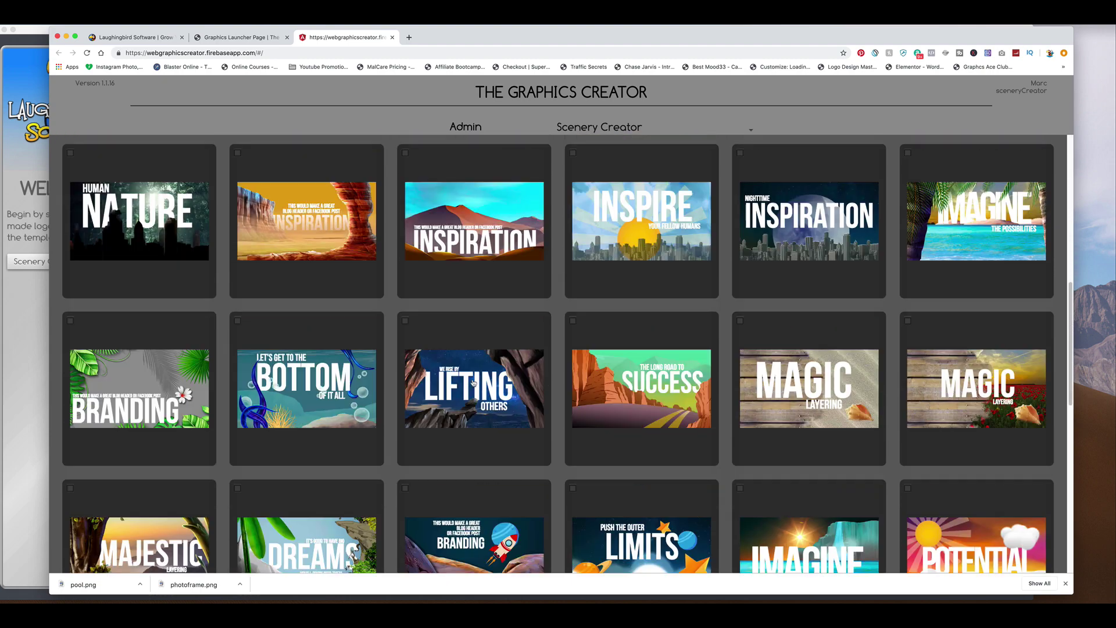
scroll(473, 382, "down", 3)
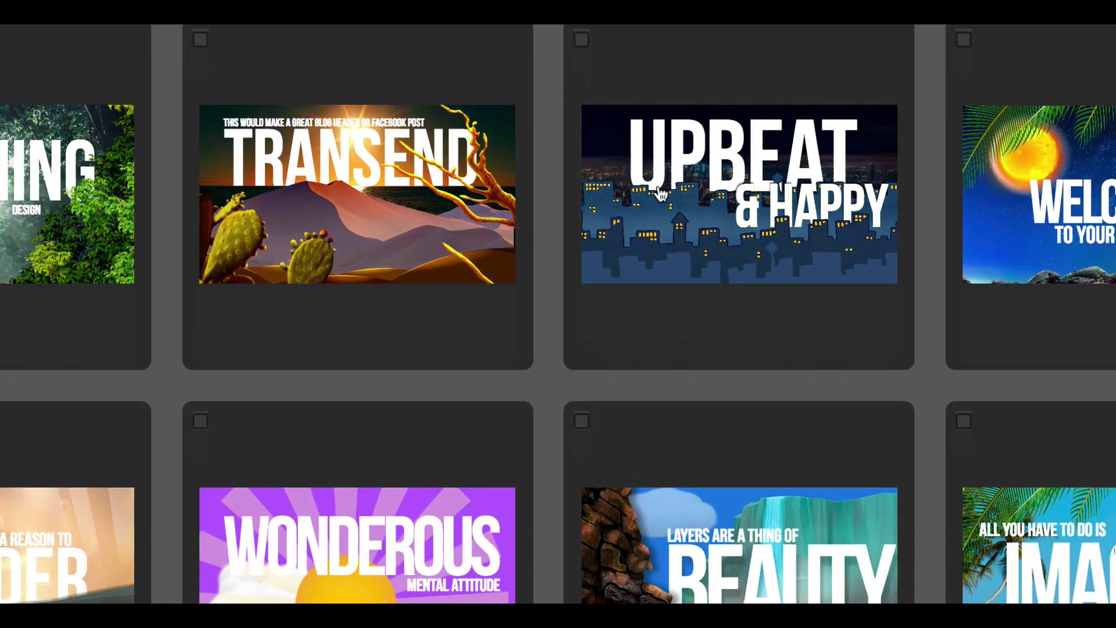
left_click(674, 199)
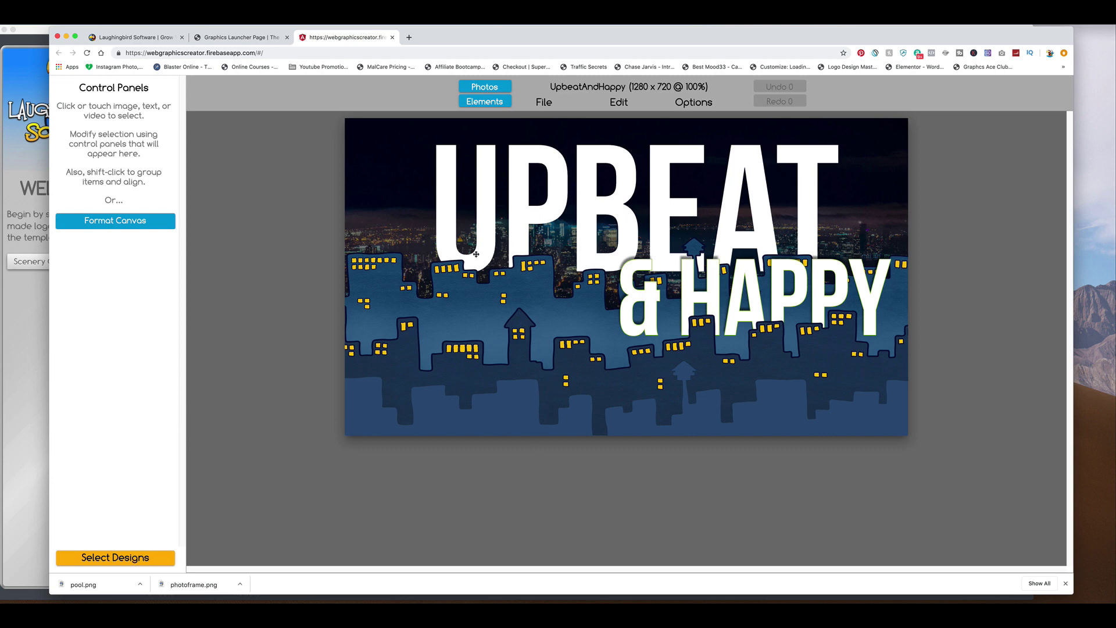
Resize the canvas to 1384 x 1867 and move the skyline band to the bottom.
left_click(131, 222)
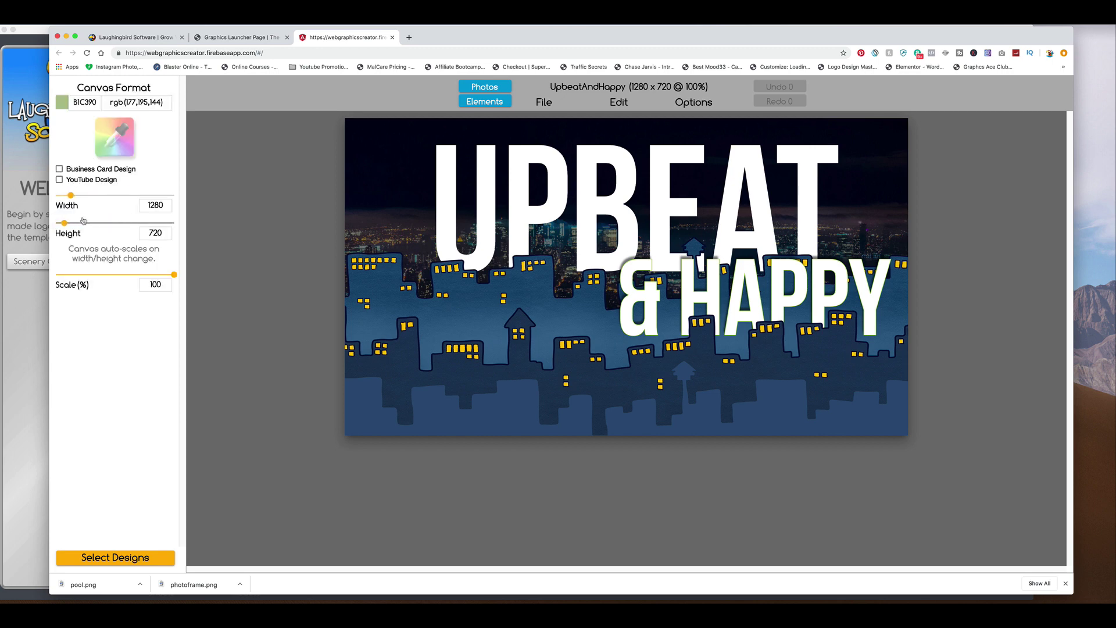
left_click_drag(65, 223, 73, 195)
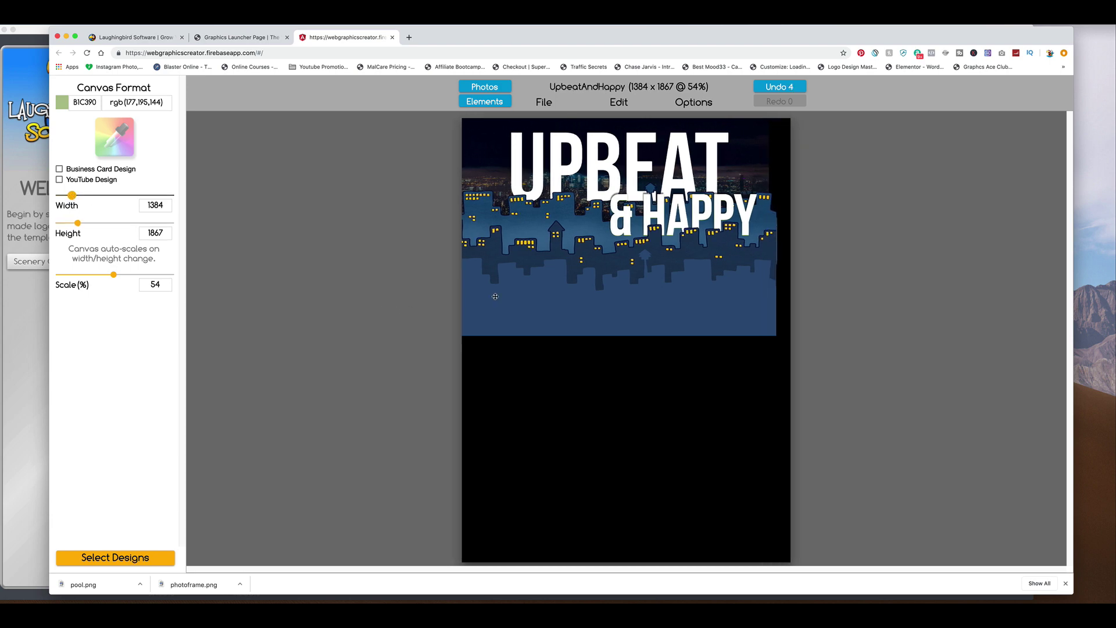
left_click_drag(520, 317, 530, 551)
left_click_drag(581, 233, 581, 459)
left_click_drag(578, 251, 568, 342)
Reposition and enlarge the night city photo, then delete it.
left_click(568, 342)
left_click_drag(677, 345, 643, 339)
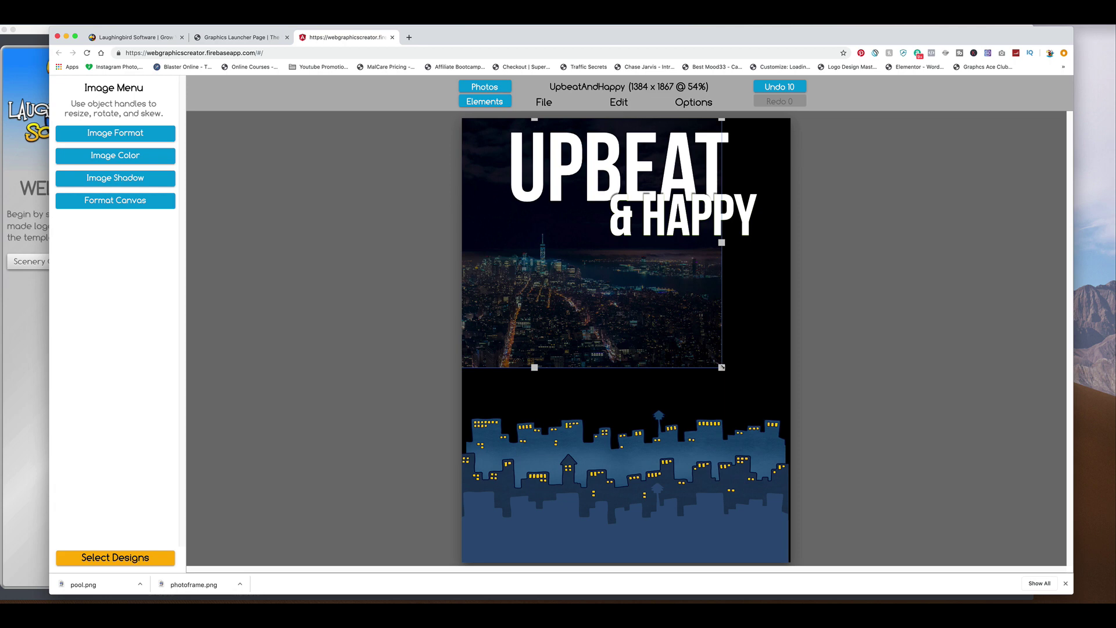
left_click_drag(721, 366, 860, 471)
mouse_move(618, 340)
left_mouse_down()
mouse_move(576, 342)
mouse_move(600, 336)
left_mouse_up()
key("Delete")
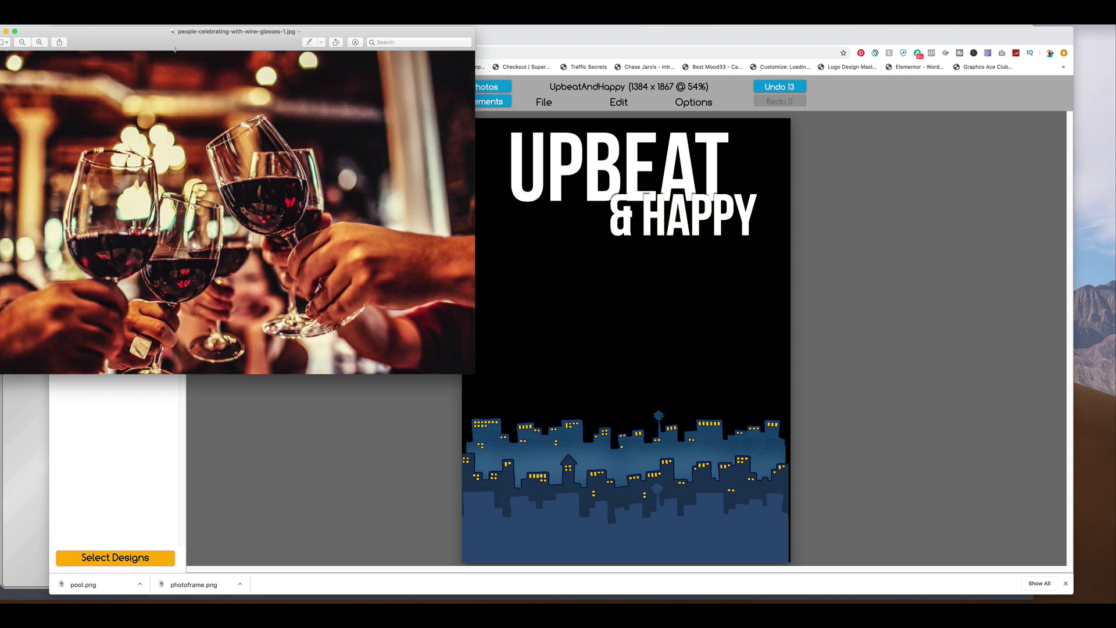
Close the wine-glasses preview and drag the wine-glasses image from the hiking folder onto the design.
left_click_drag(173, 46, 187, 58)
left_click(12, 42)
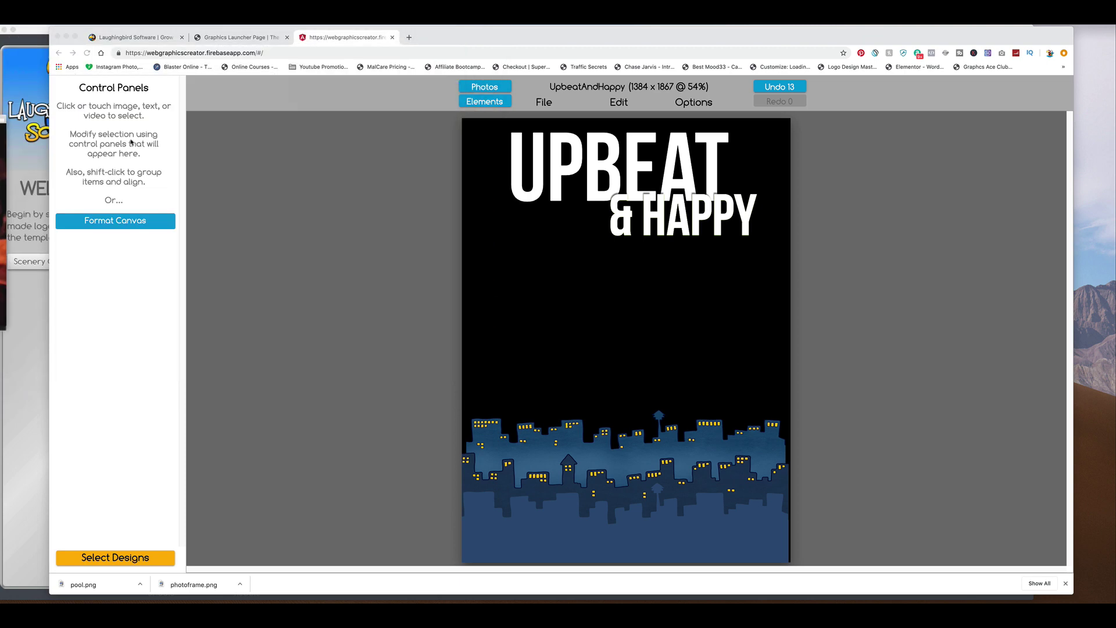
left_click(629, 277)
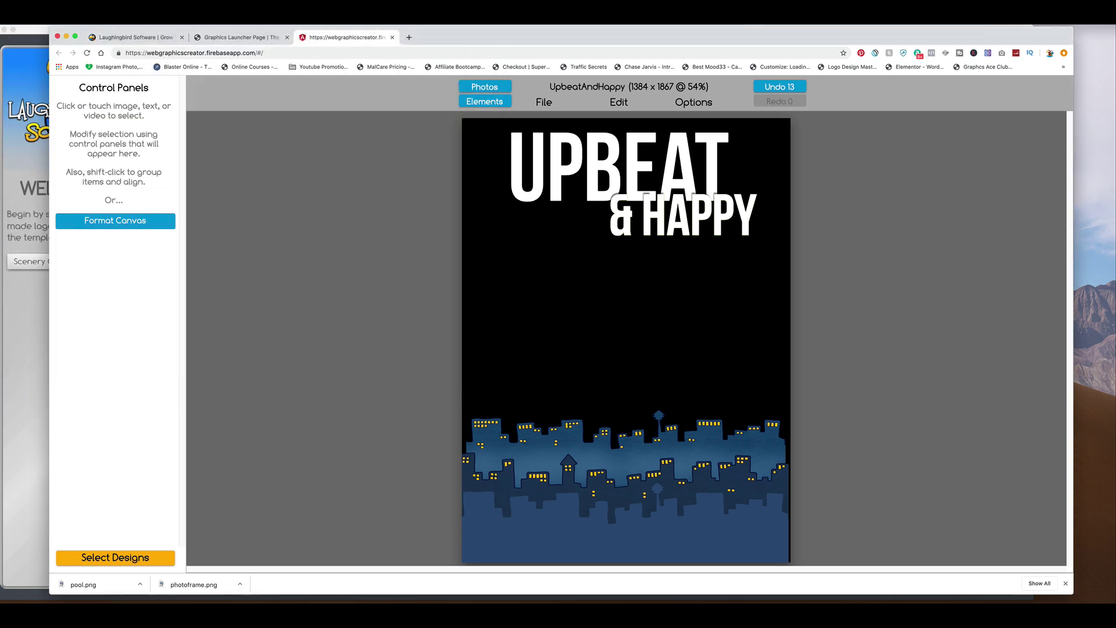
left_click_drag(0, 154, 202, 128)
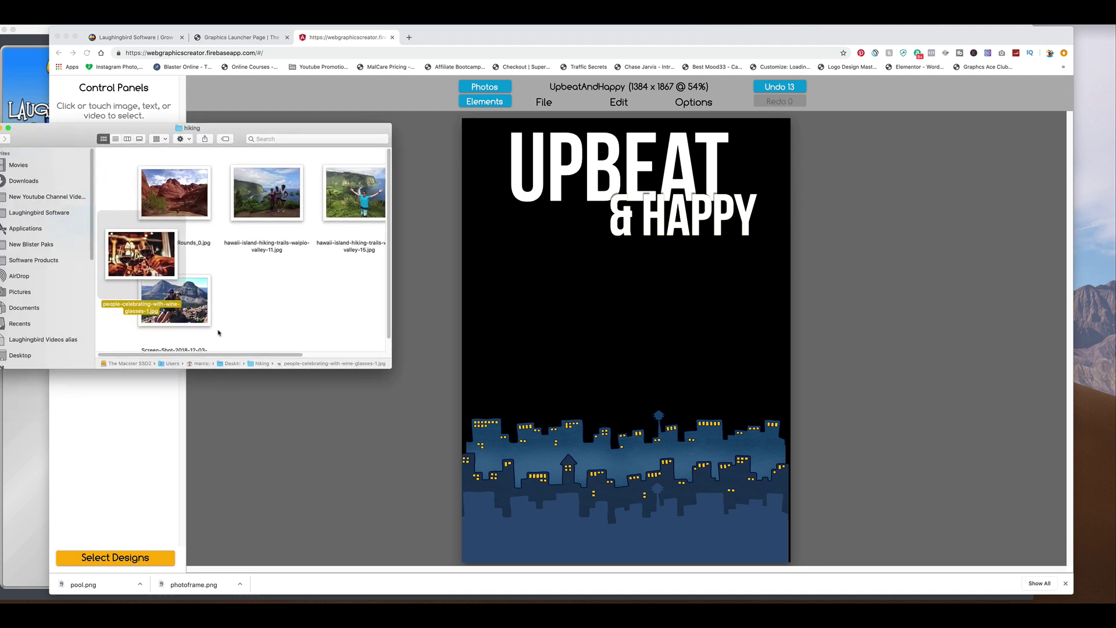
left_click(251, 294)
left_click_drag(141, 254, 129, 260)
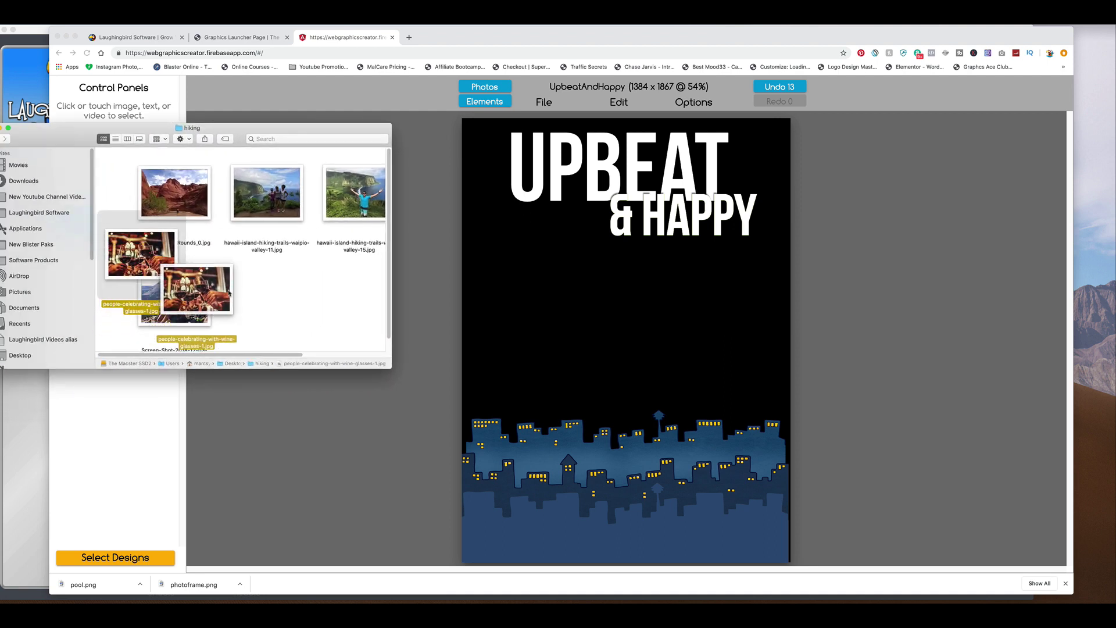
left_click_drag(219, 289, 543, 239)
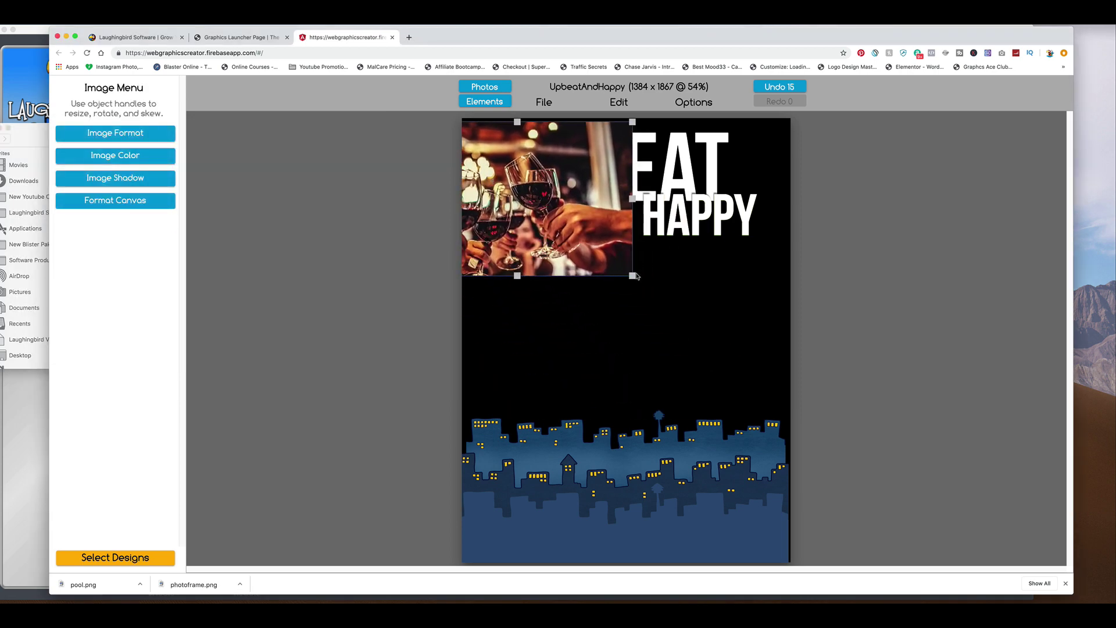
Enlarge the wine photo across the canvas, send it to back, and fade it to 37% opacity.
left_click_drag(633, 276, 843, 456)
left_click_drag(652, 125, 651, 155)
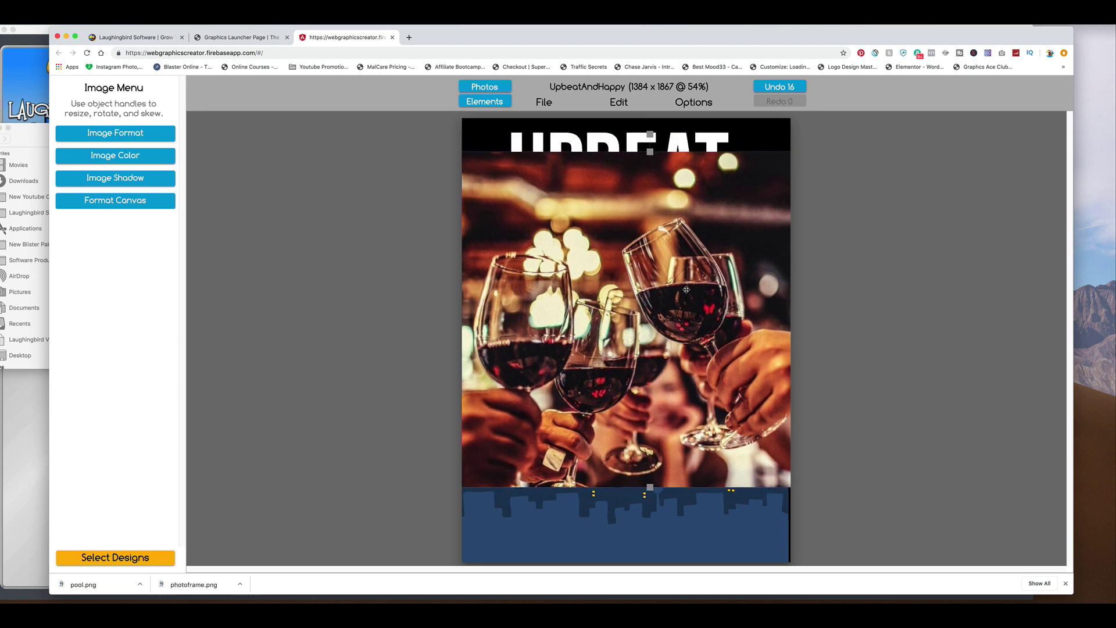
left_click(691, 104)
left_click(687, 173)
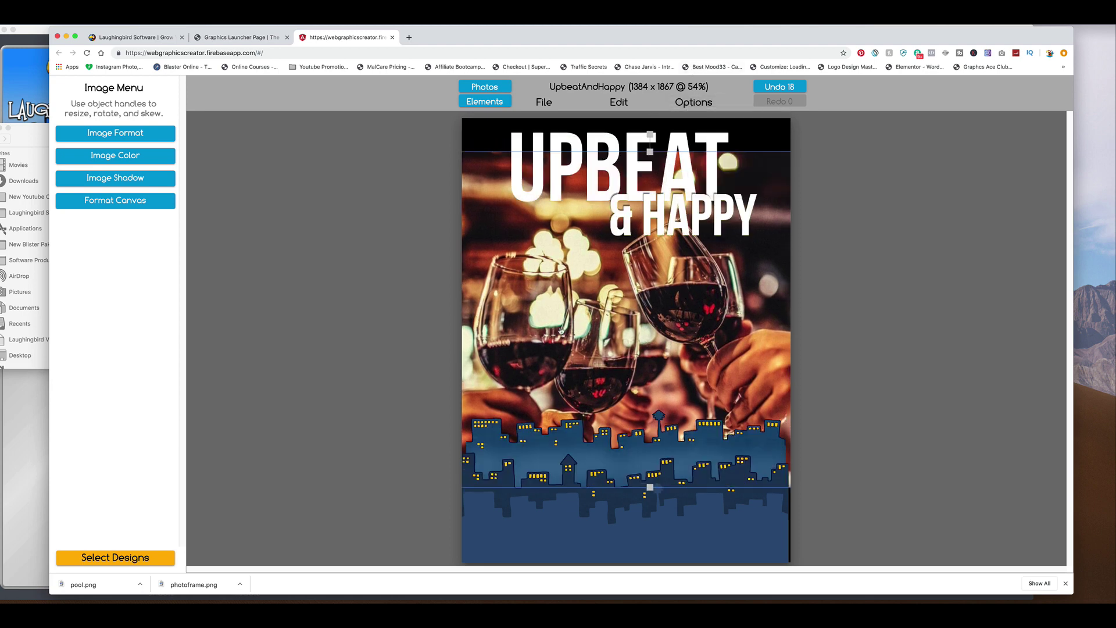
left_click(140, 136)
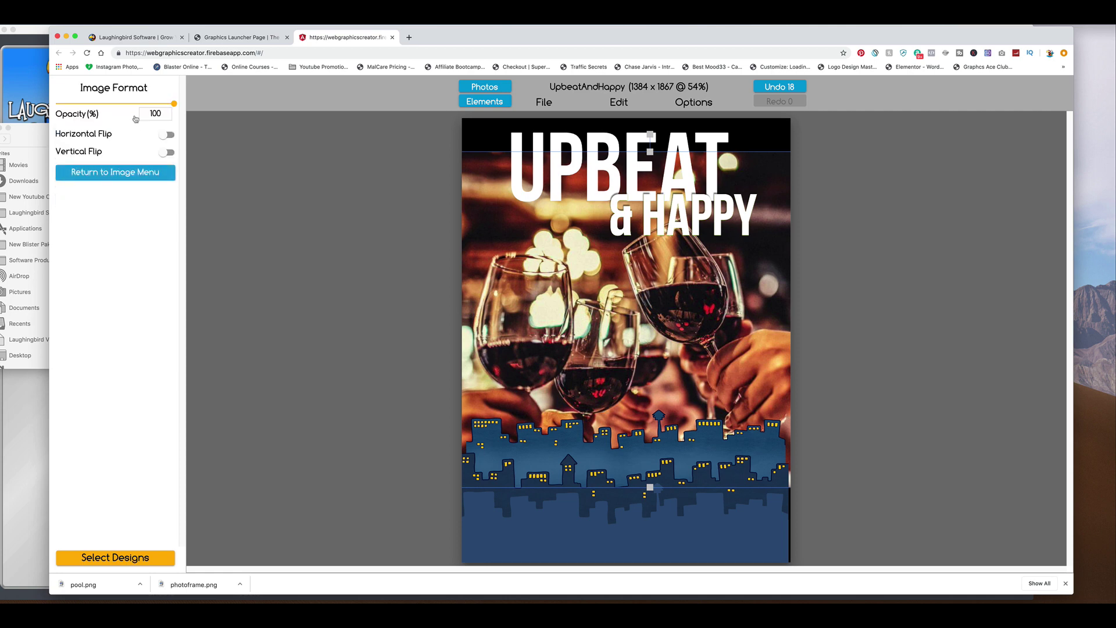
left_click_drag(173, 103, 81, 102)
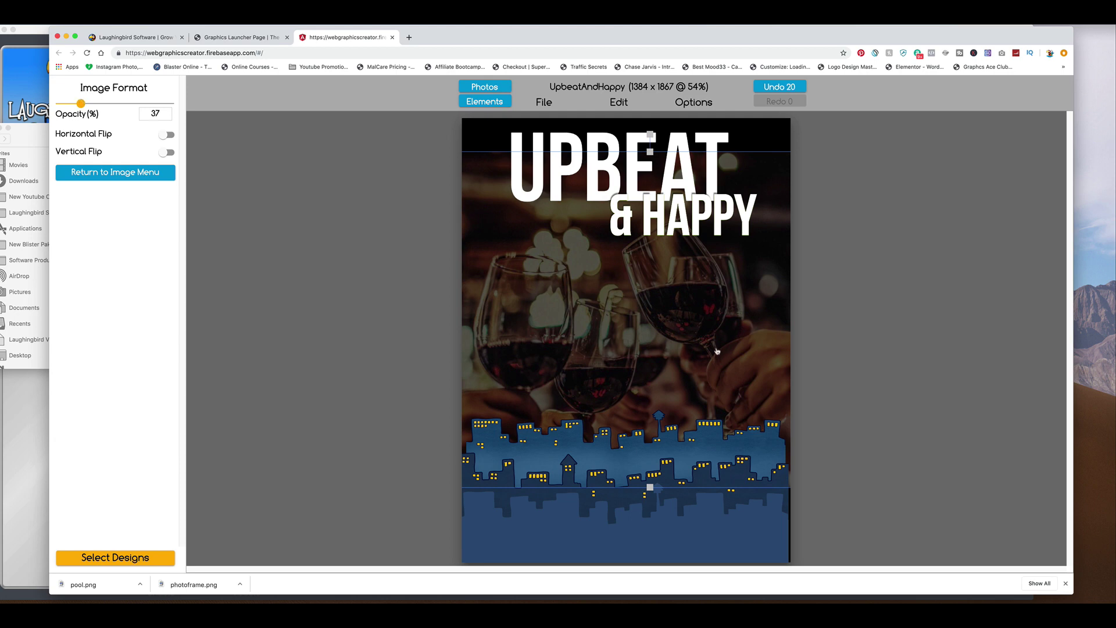
Rearrange the UPBEAT and & HAPPY text and bring the city skyline in front of the July 4th text.
left_click_drag(629, 223, 641, 403)
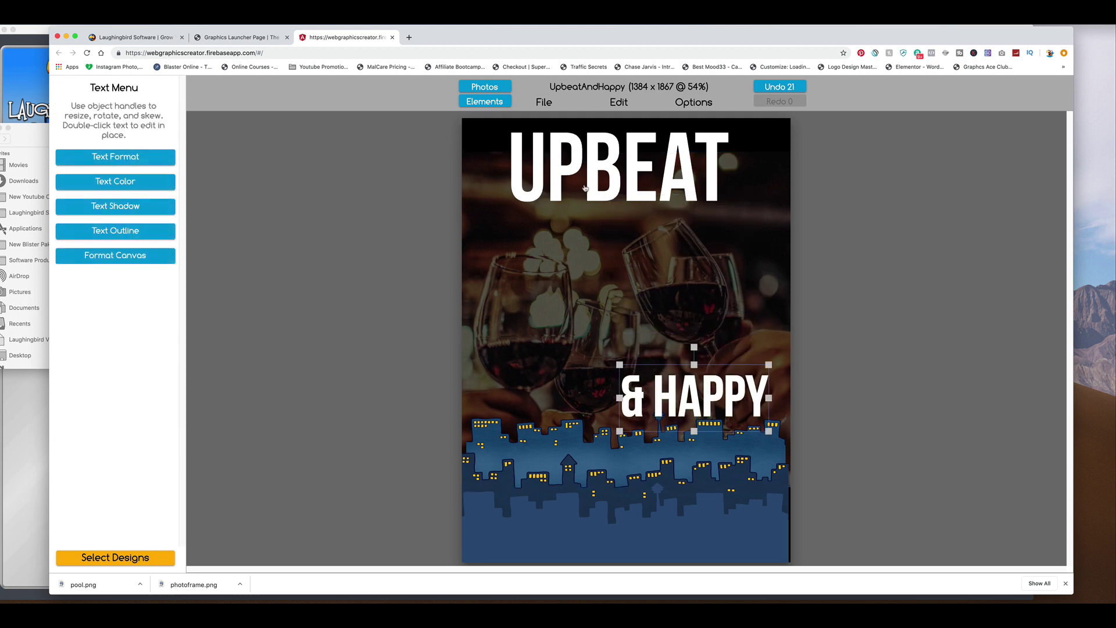
left_click_drag(588, 190, 553, 191)
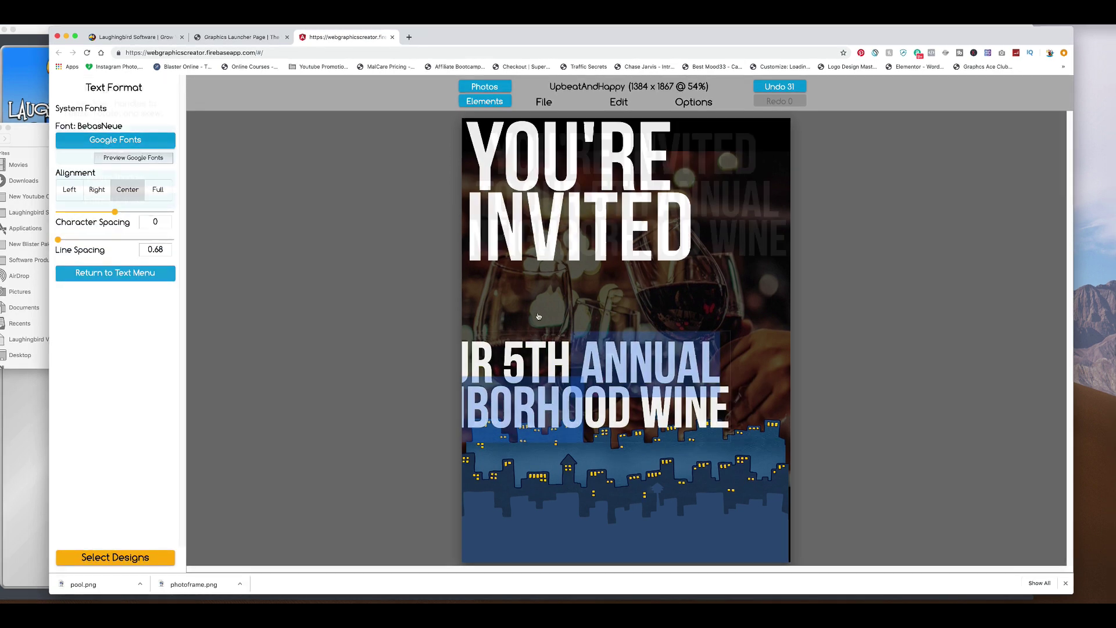
left_click(609, 368)
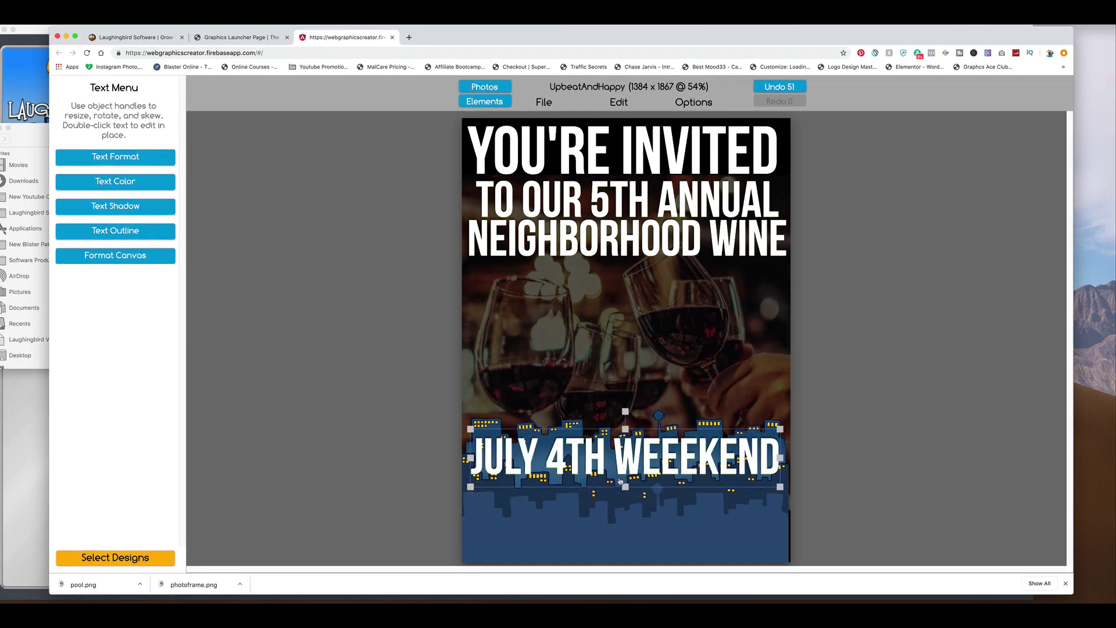
left_click_drag(621, 496, 647, 516)
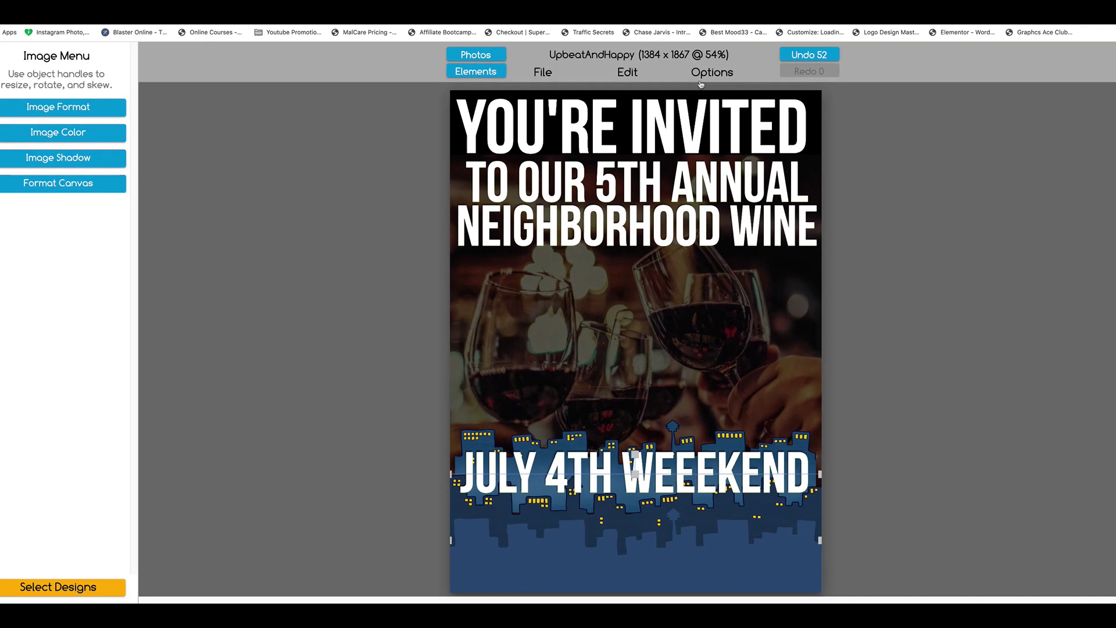
left_click(704, 75)
left_click(731, 91)
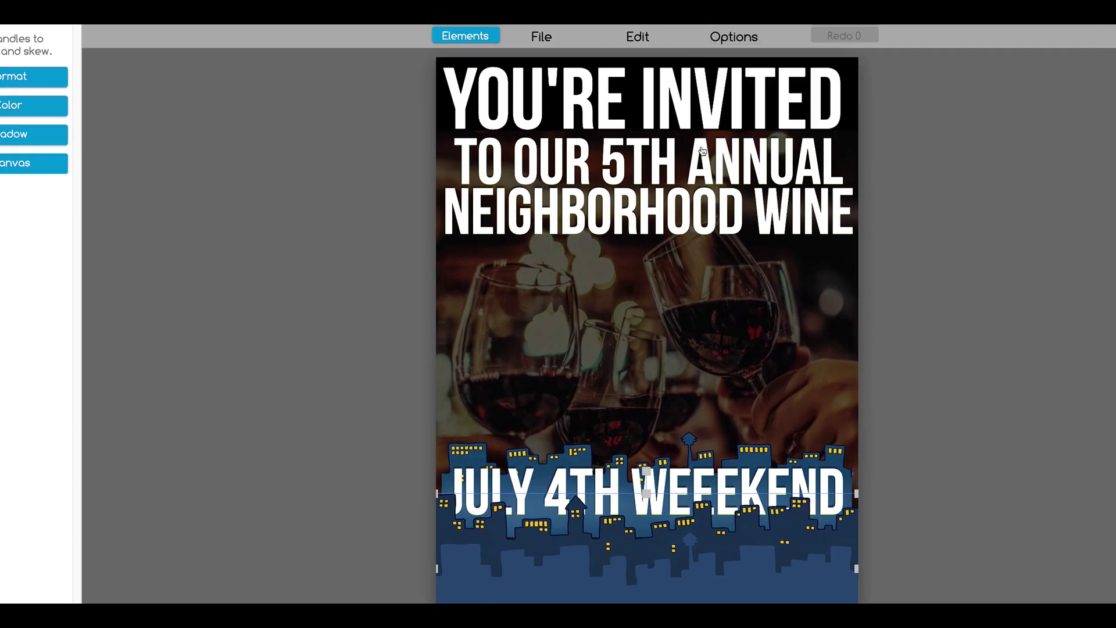
left_click_drag(616, 475, 617, 464)
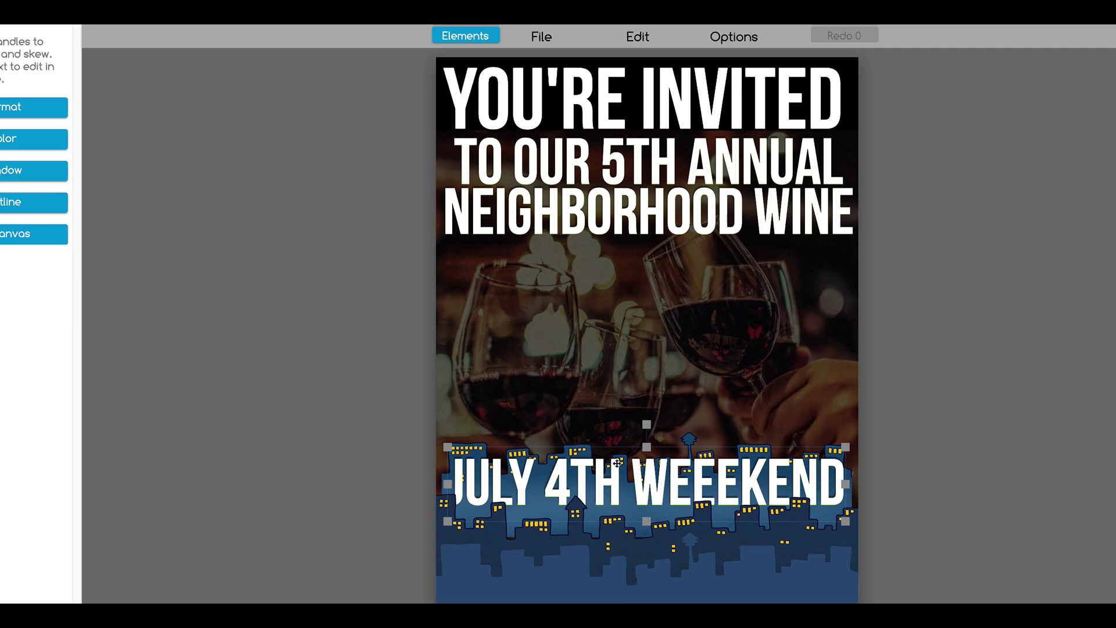
Duplicate the JULY 4TH WEEEKEND text and move the copy to the flyer's bottom.
left_click(636, 39)
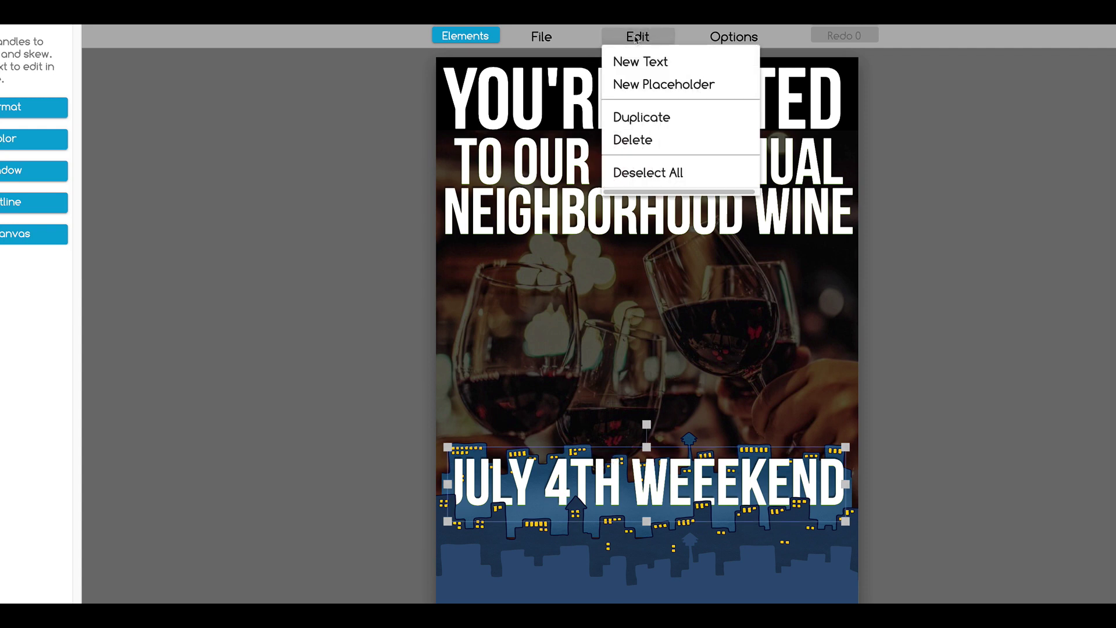
left_click(639, 117)
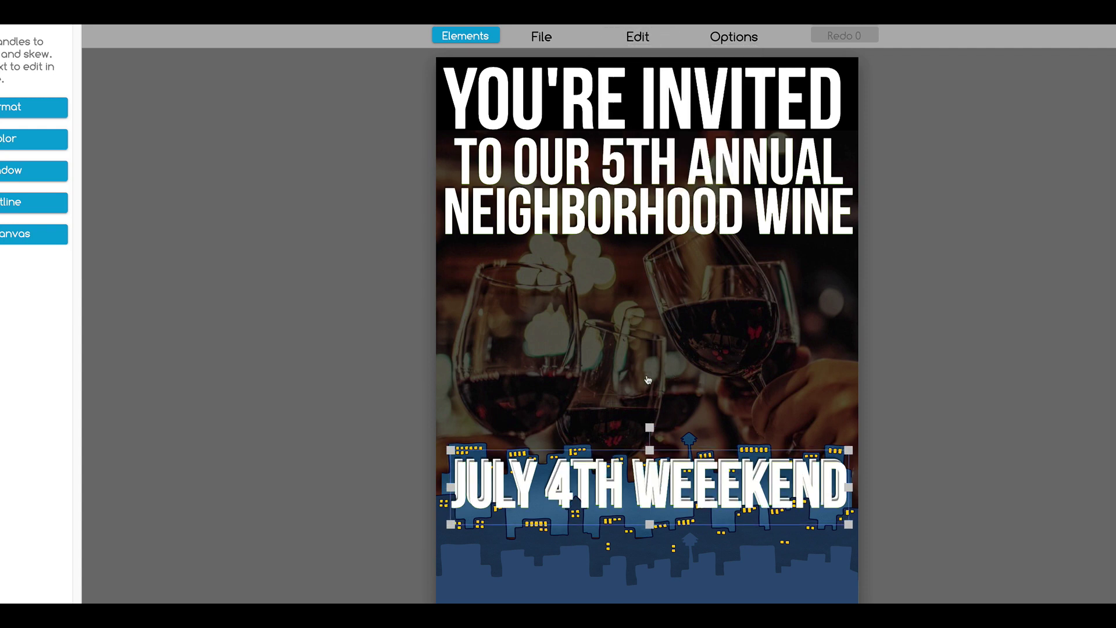
left_click_drag(649, 471, 642, 575)
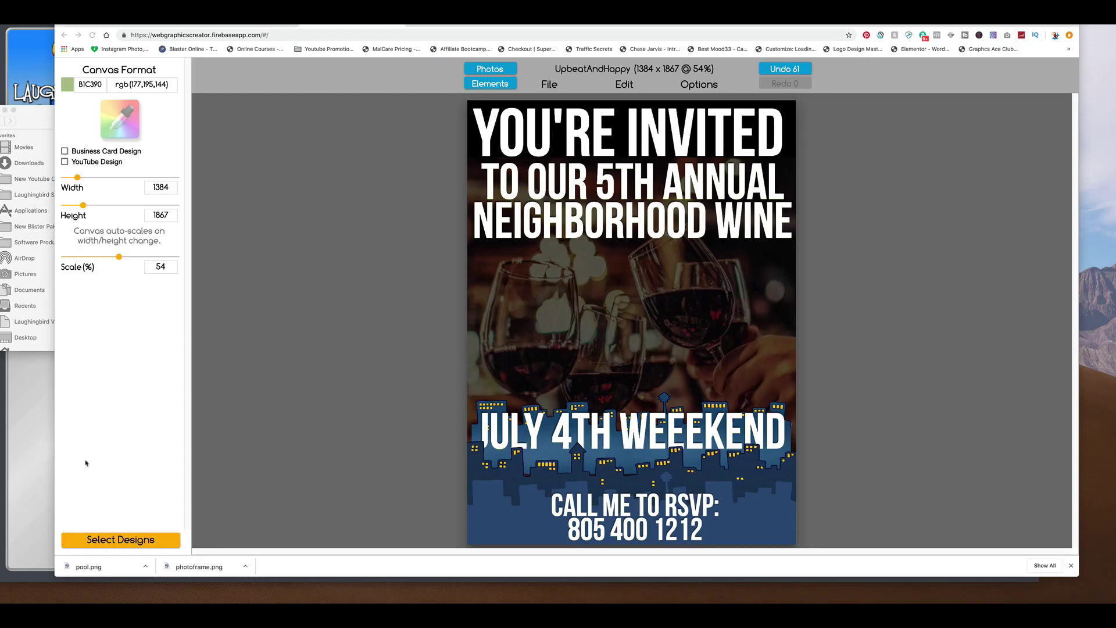
Go back to the Scenery Creator design gallery via Select Designs.
left_click(120, 540)
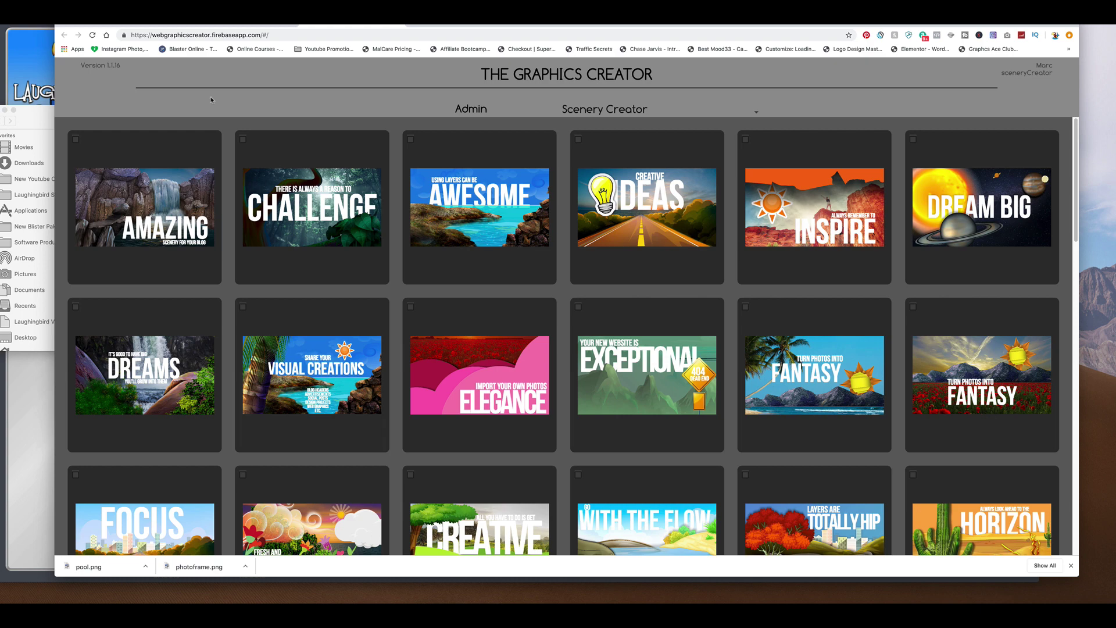
Open a new Chrome window and search for 'inspirational quotes'.
key("super+n")
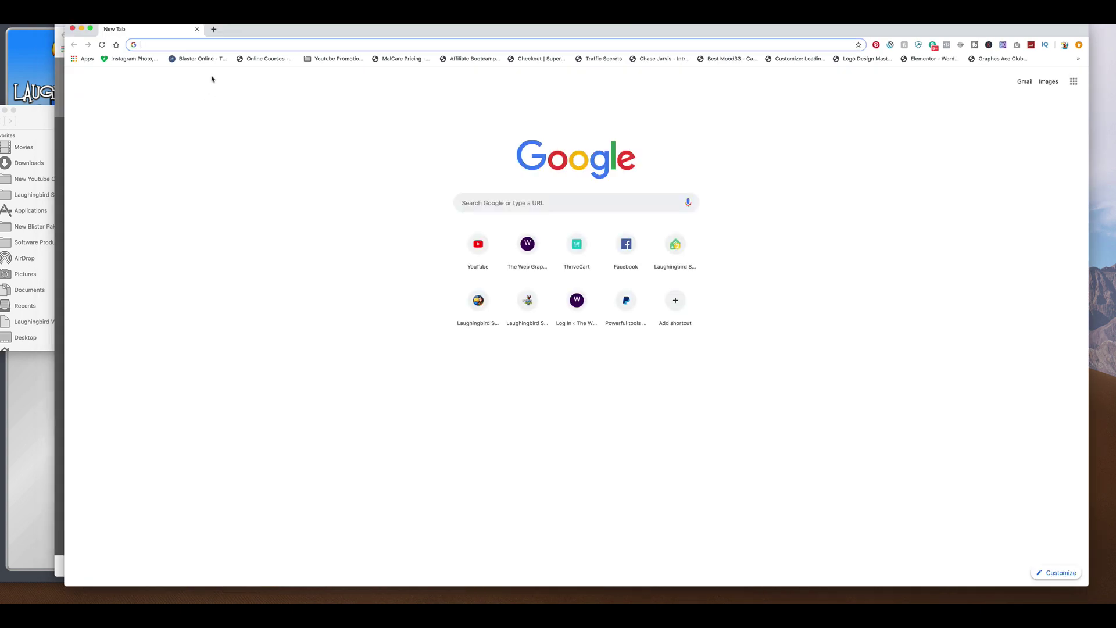
type("inspi")
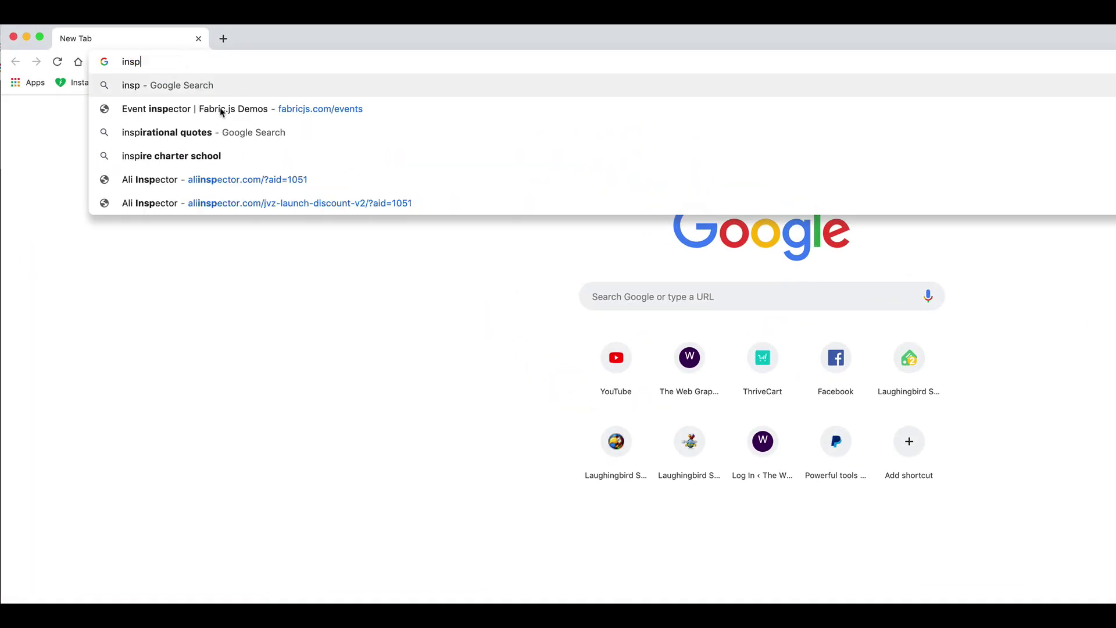
type("rat")
key("Return")
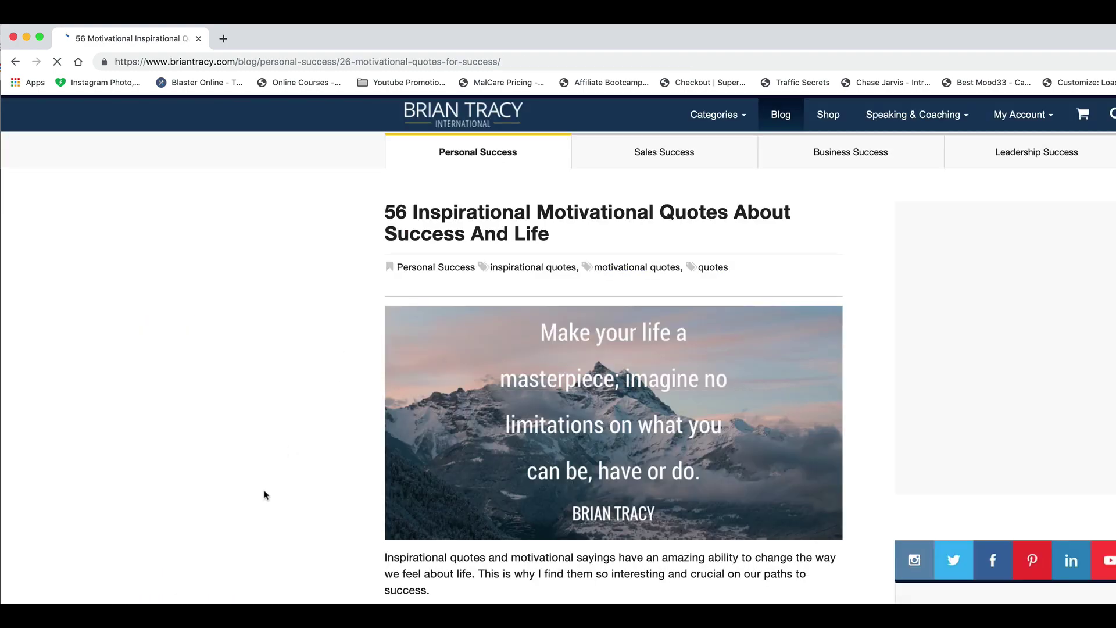
Scroll the quotes article to the Henry Ford quote, then shrink the window onto another display.
scroll(265, 495, "down", 15)
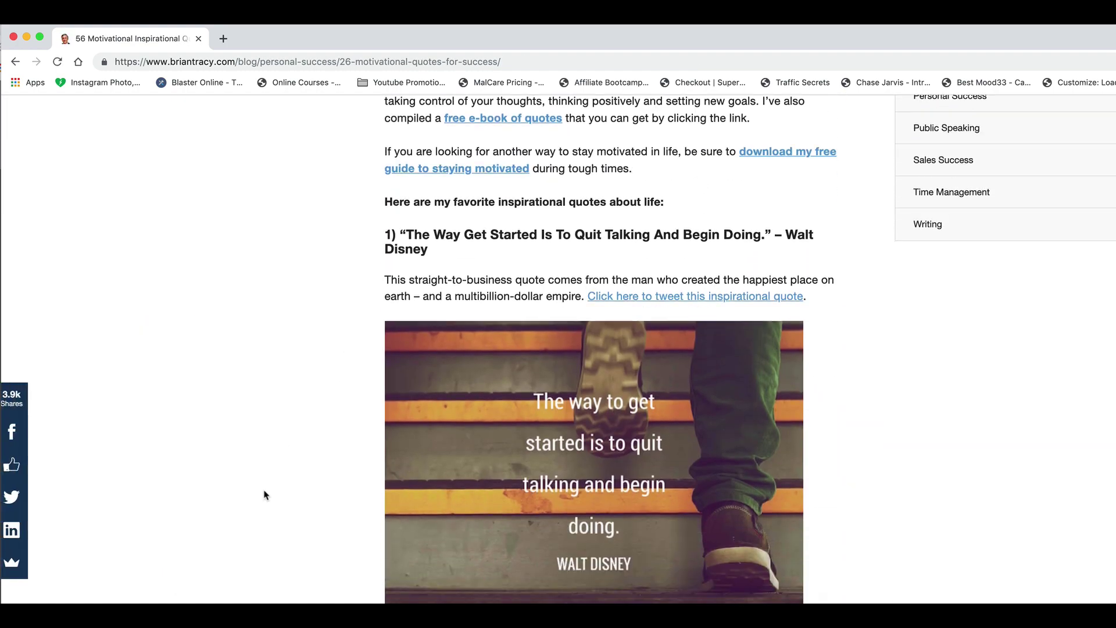
scroll(264, 495, "down", 8)
scroll(265, 495, "up", 2)
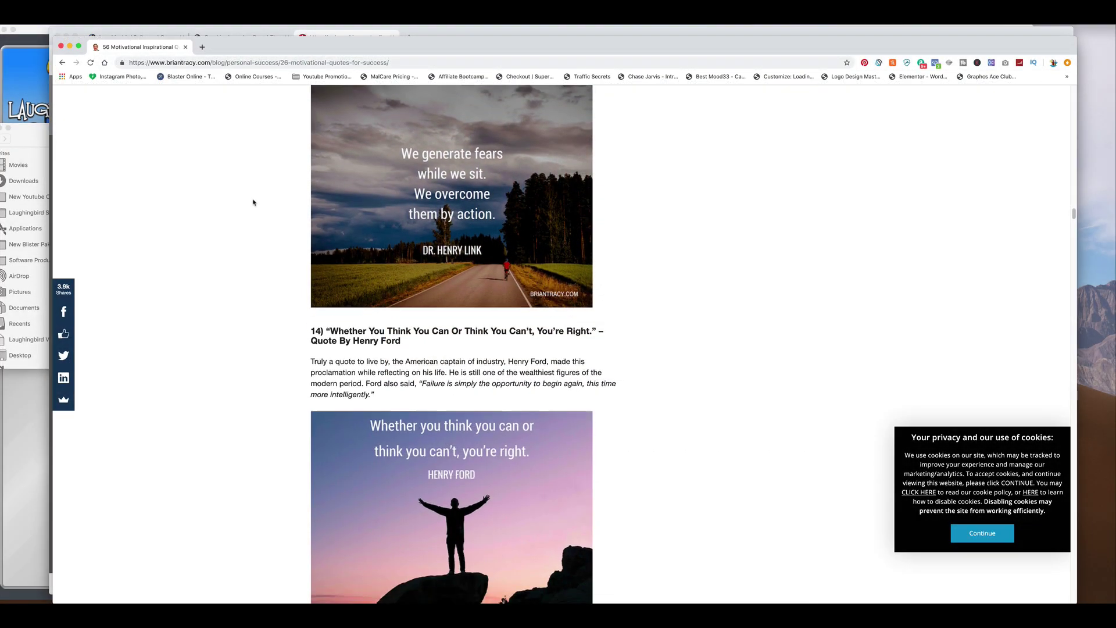
scroll(253, 202, "down", 2)
scroll(253, 202, "down", 1)
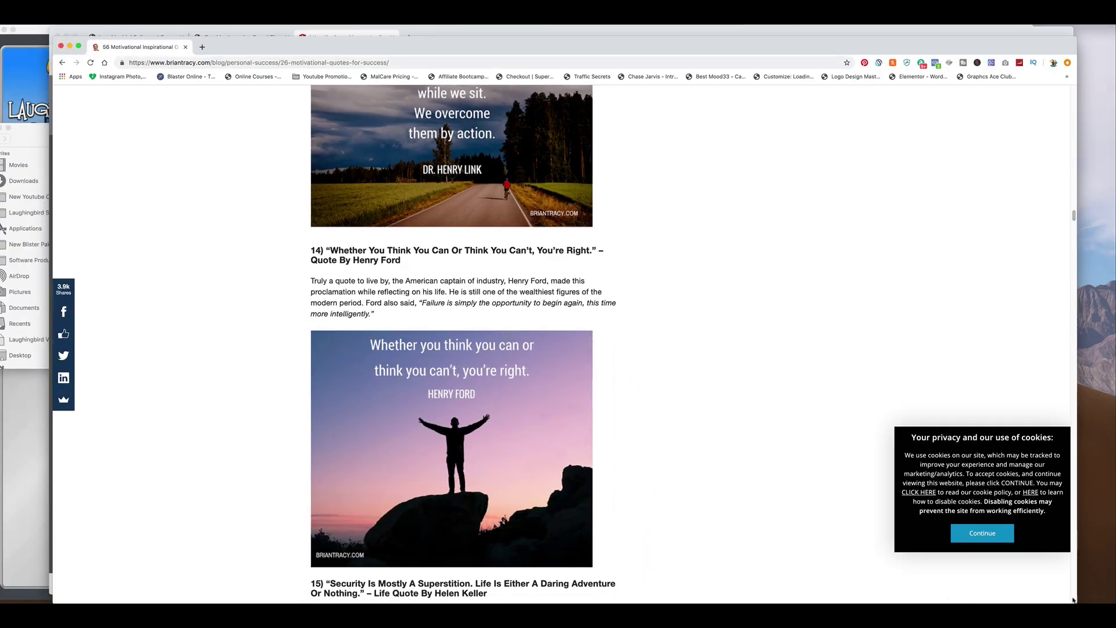
left_click_drag(1073, 600, 600, 505)
left_click_drag(327, 53, 0, 44)
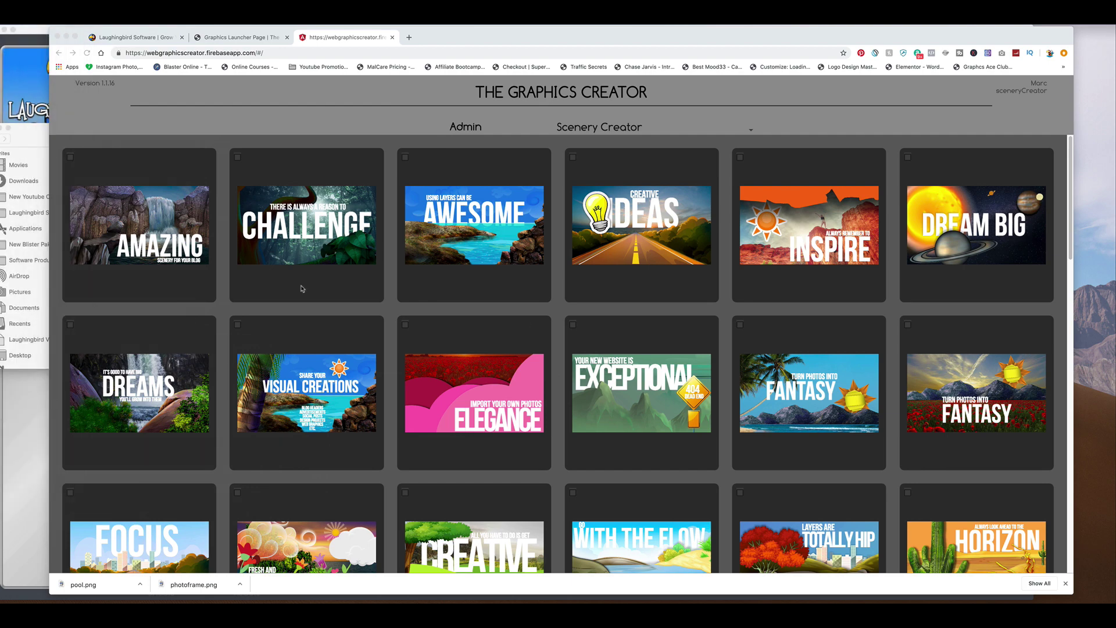
Open the desert Inspiration design and nudge its background image slightly.
scroll(629, 372, "down", 7)
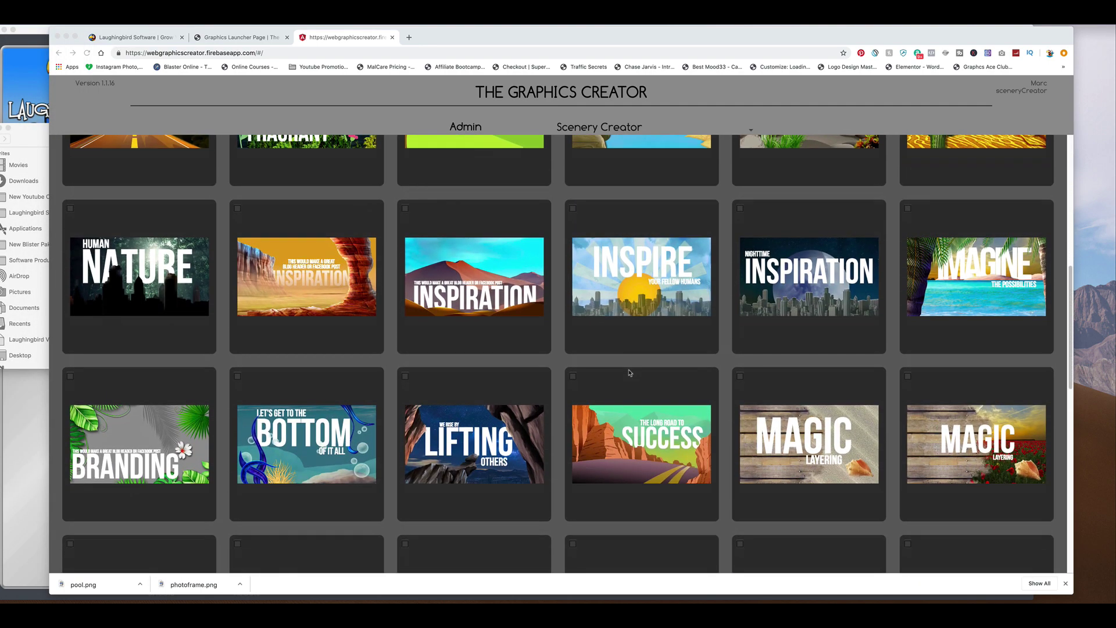
left_click(450, 287)
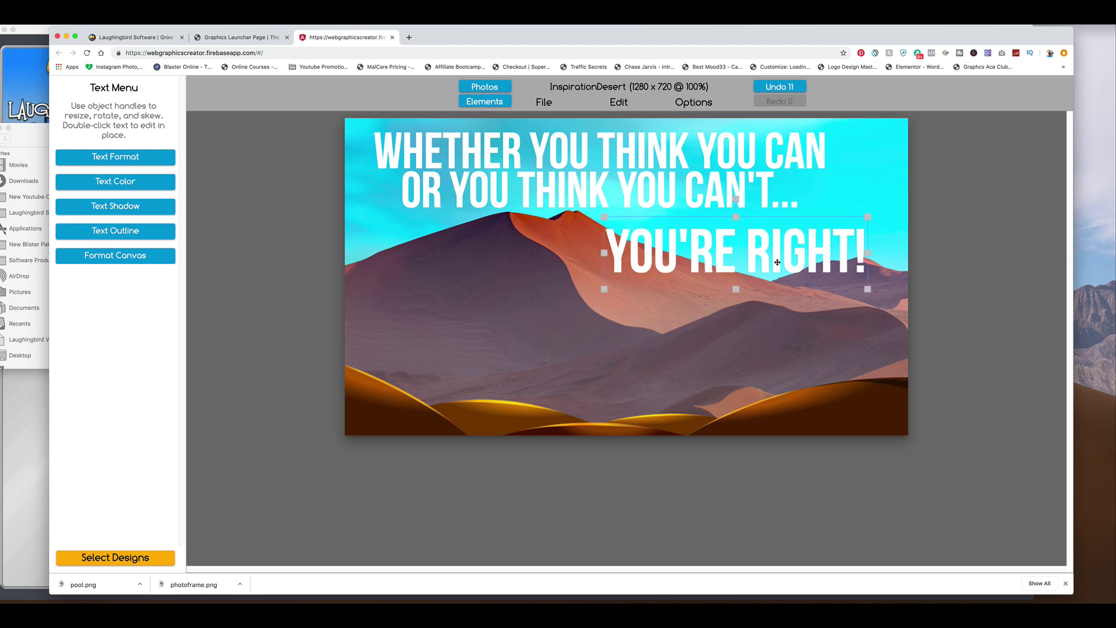
left_click(758, 321)
mouse_move(539, 299)
left_mouse_down()
mouse_move(523, 308)
mouse_move(536, 292)
left_mouse_up()
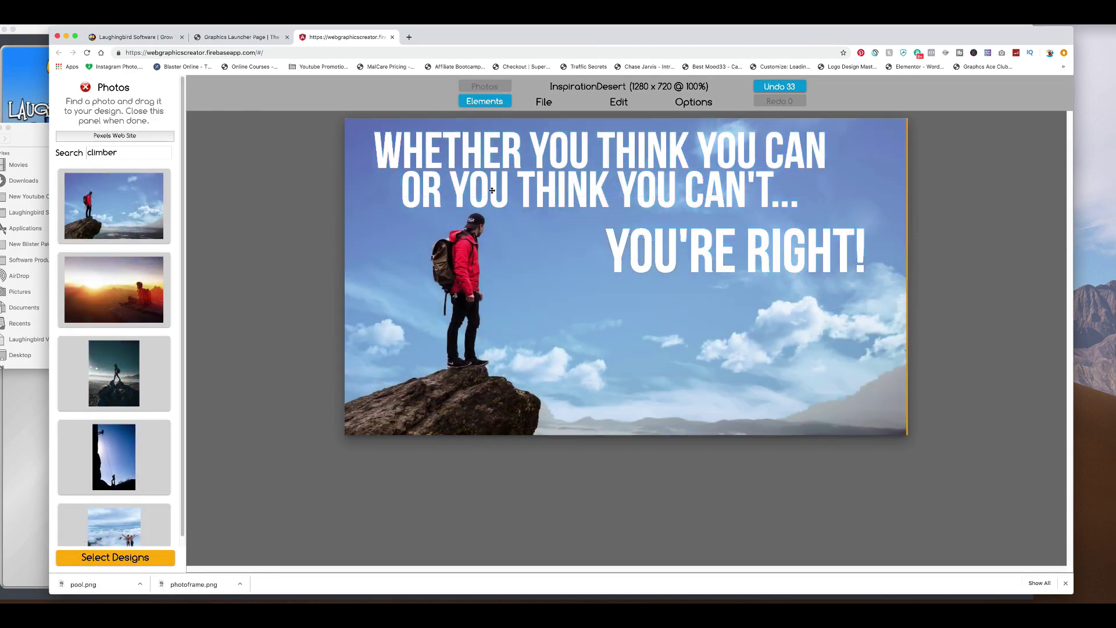
Browse the cloud pieces under Elements > Scenery Creator Elements, then close the cloud thumbnails.
left_click(482, 102)
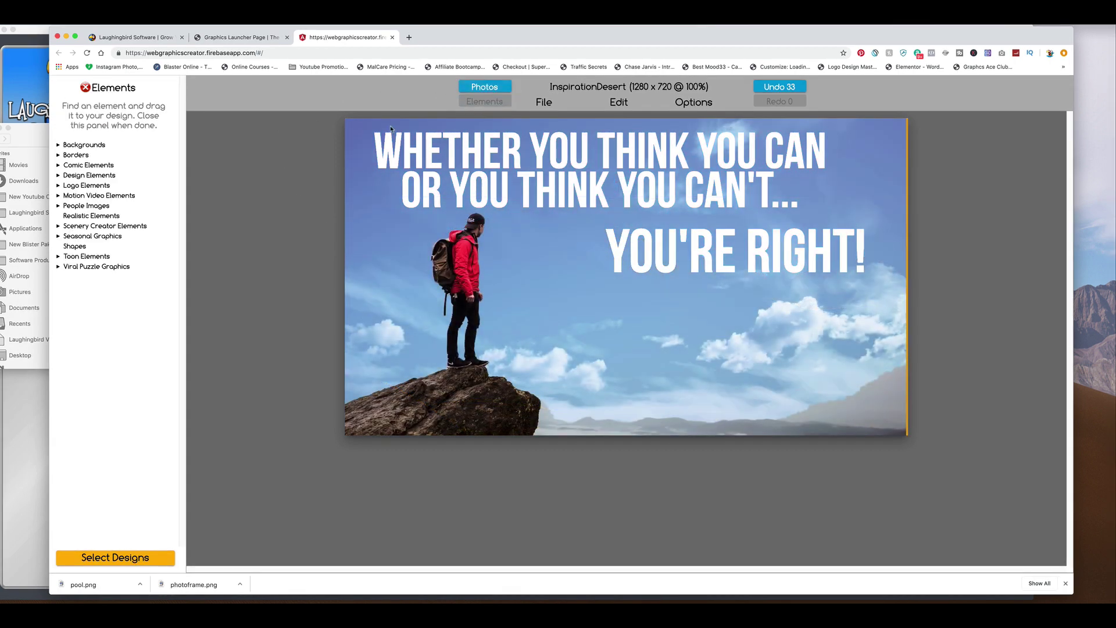
left_click(71, 227)
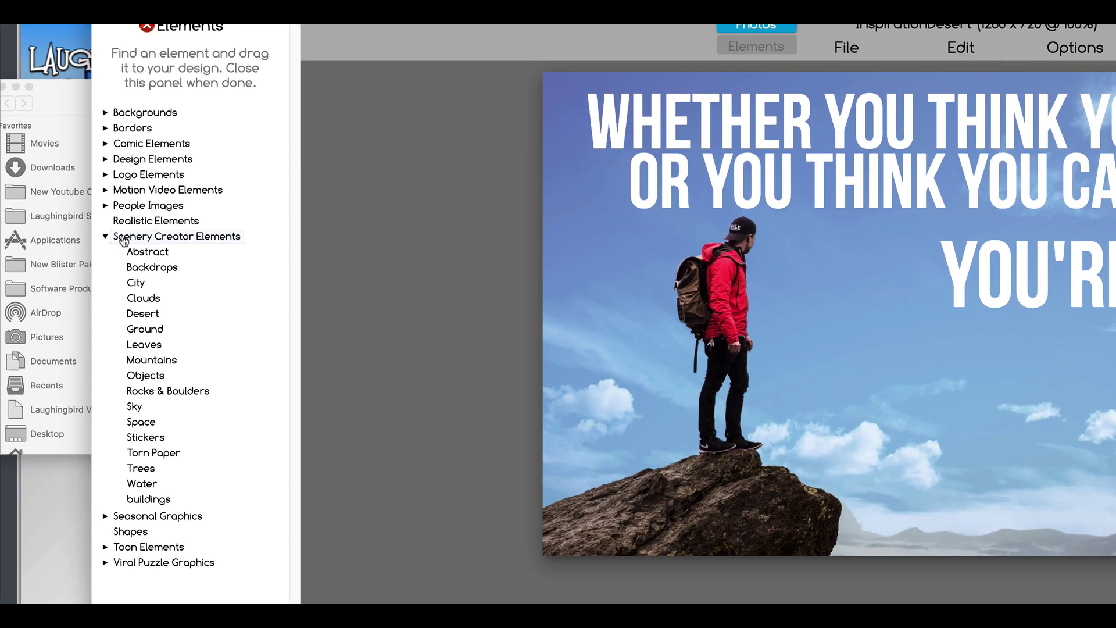
left_click(134, 298)
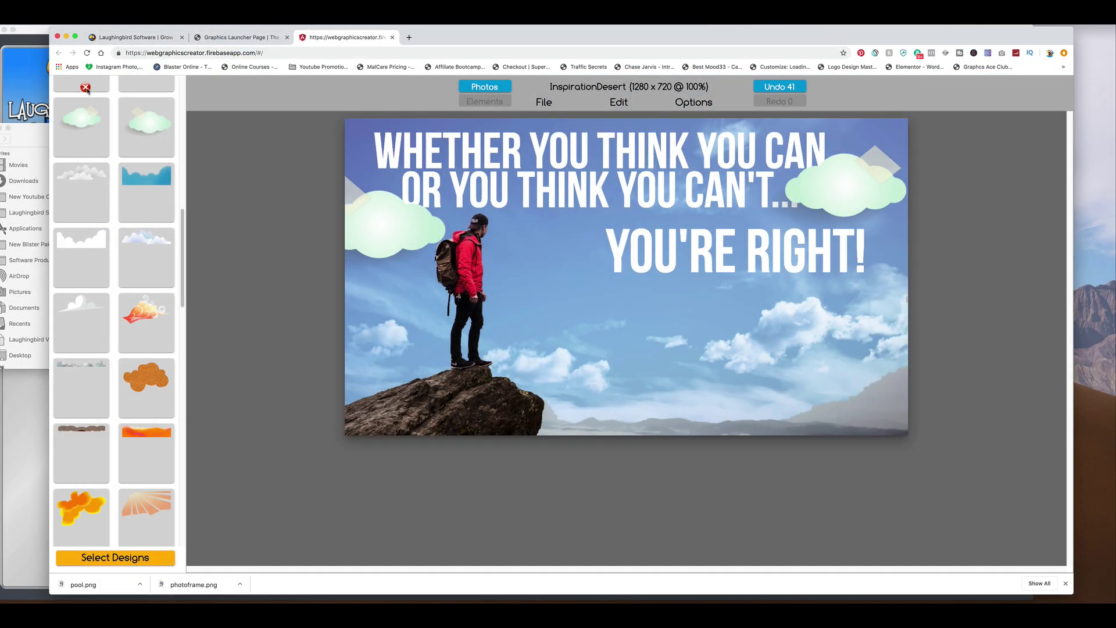
left_click(85, 87)
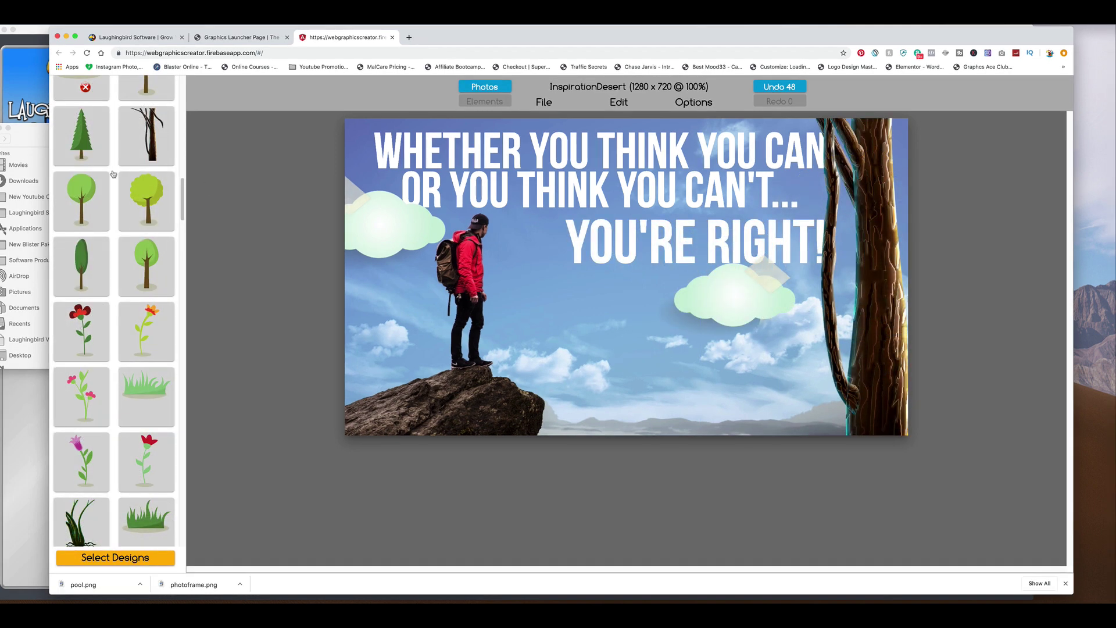
Place a Rocks & Boulders cliff along the banner's right edge and shift the lower cloud slightly left.
left_click(85, 88)
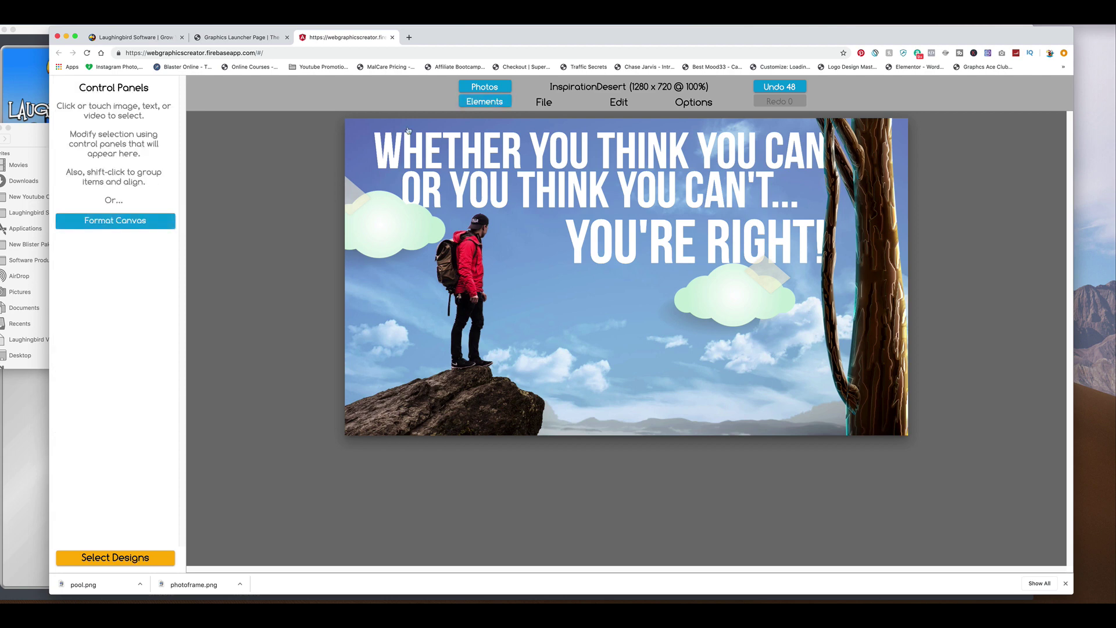
left_click(77, 329)
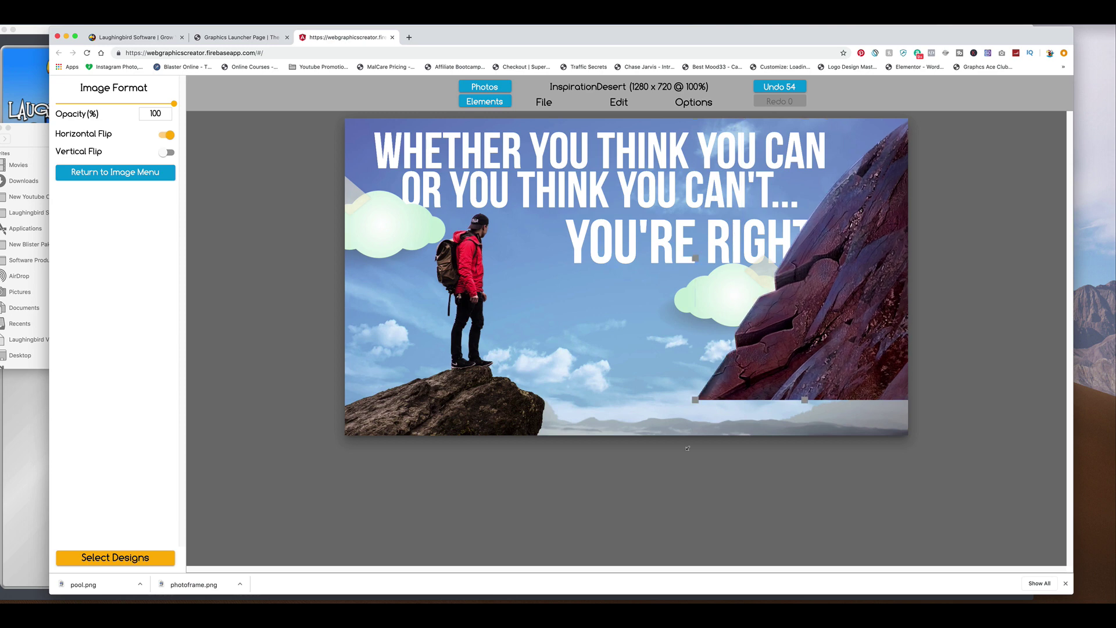
left_click_drag(688, 448, 832, 382)
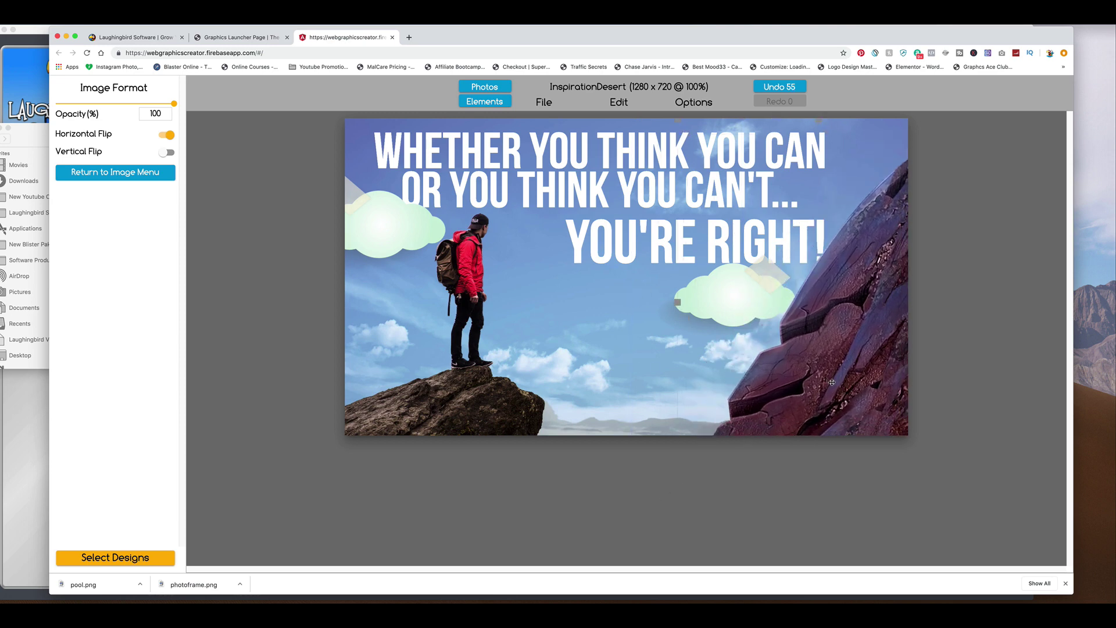
left_click_drag(735, 296, 706, 297)
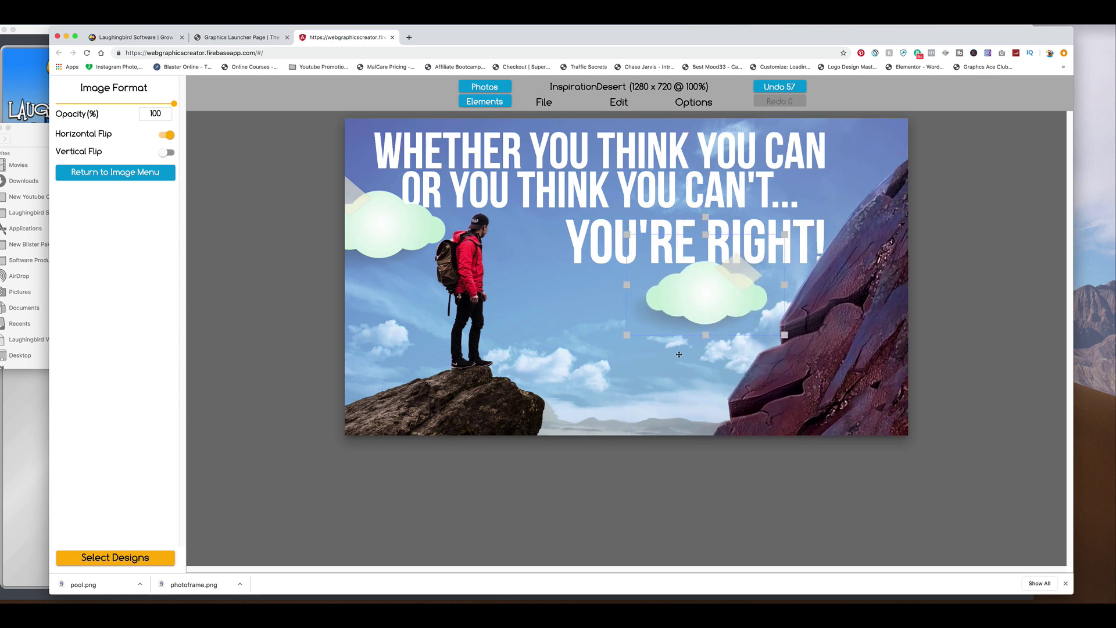
left_click(569, 374)
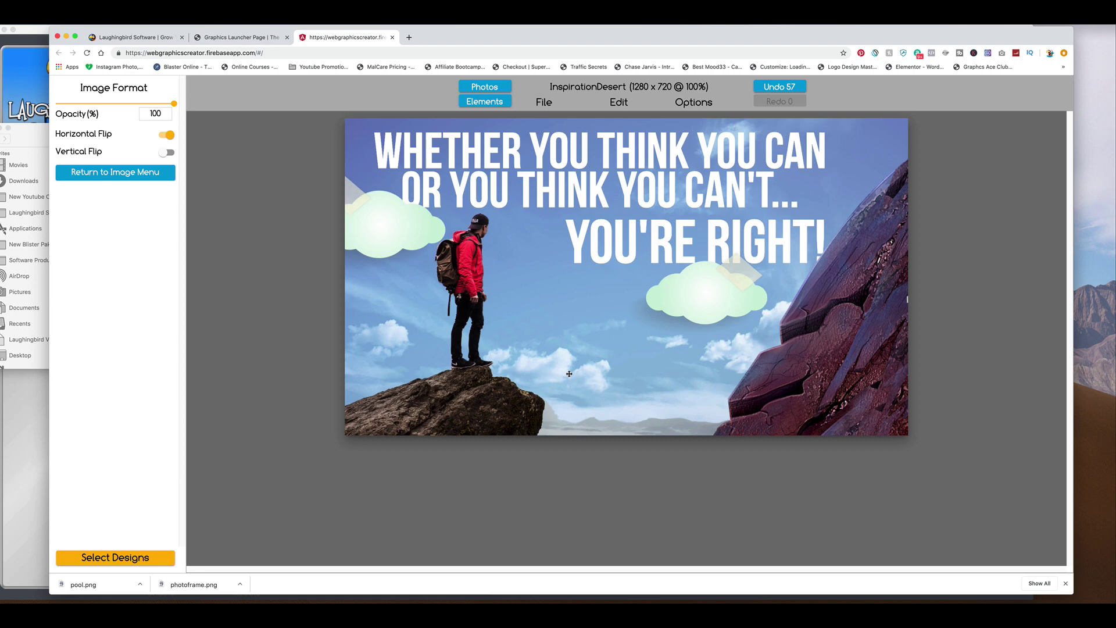